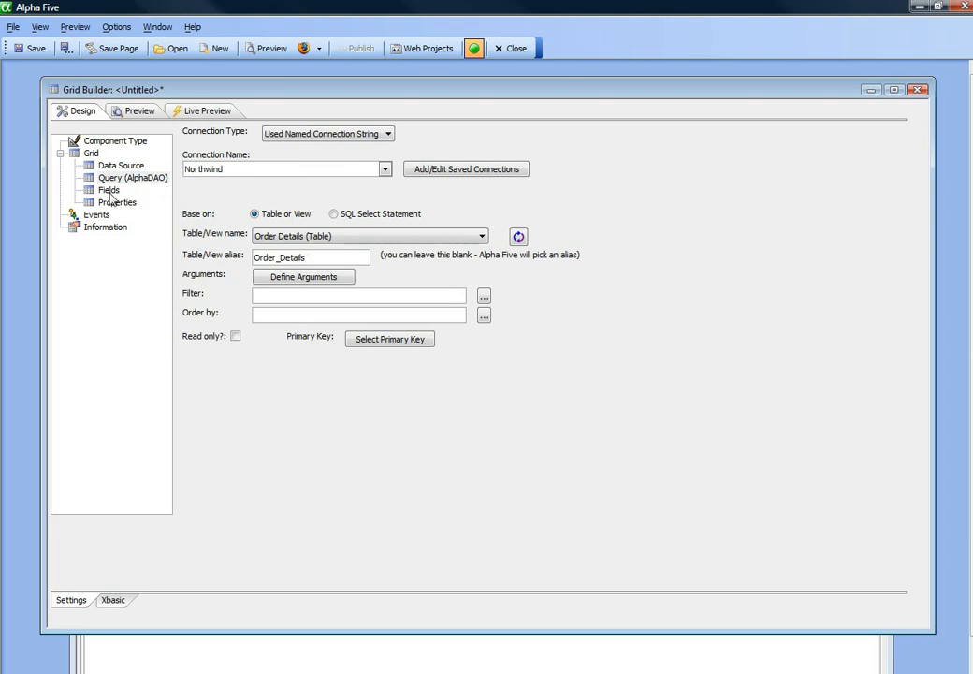
Preview the untouched grid live, and turn on the Average summary value for the Quantity field
{"action": "left_click", "coordinate": [196, 113]}
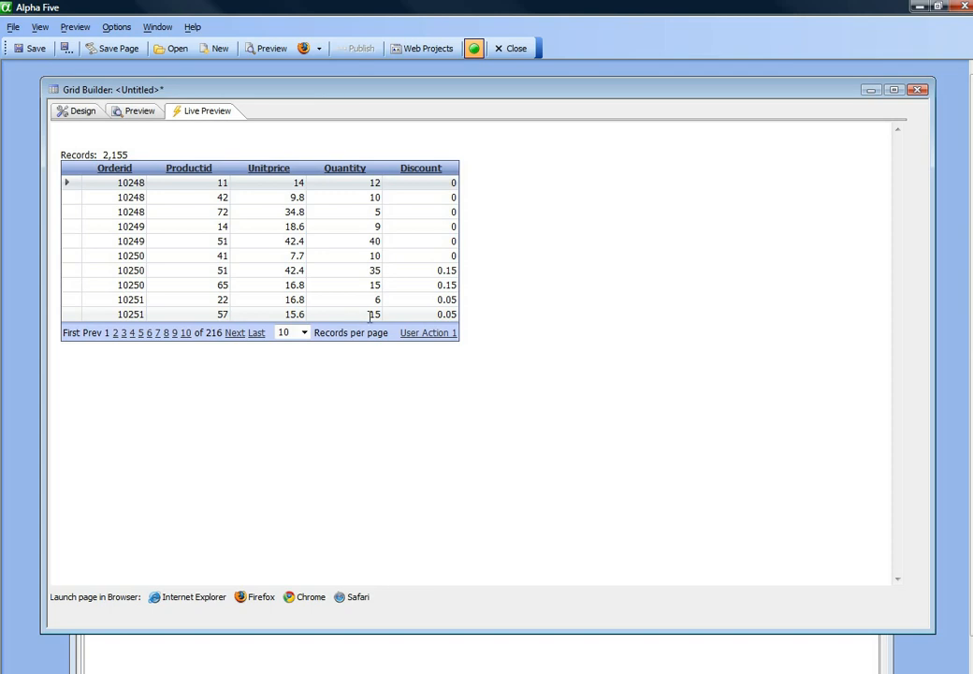
{"action": "left_click", "coordinate": [91, 114]}
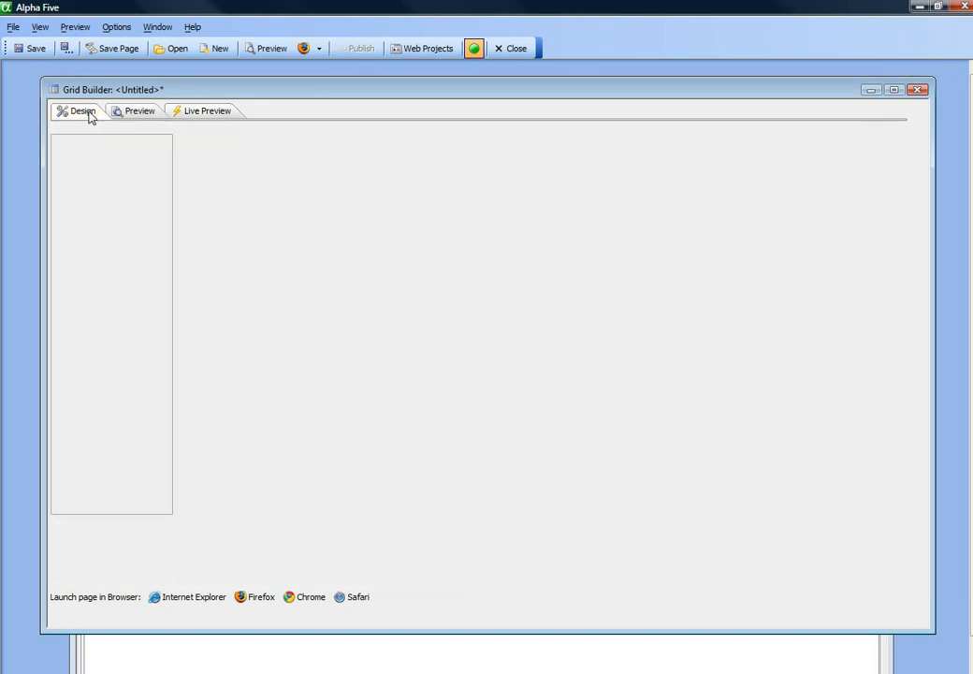
{"action": "left_click", "coordinate": [109, 190]}
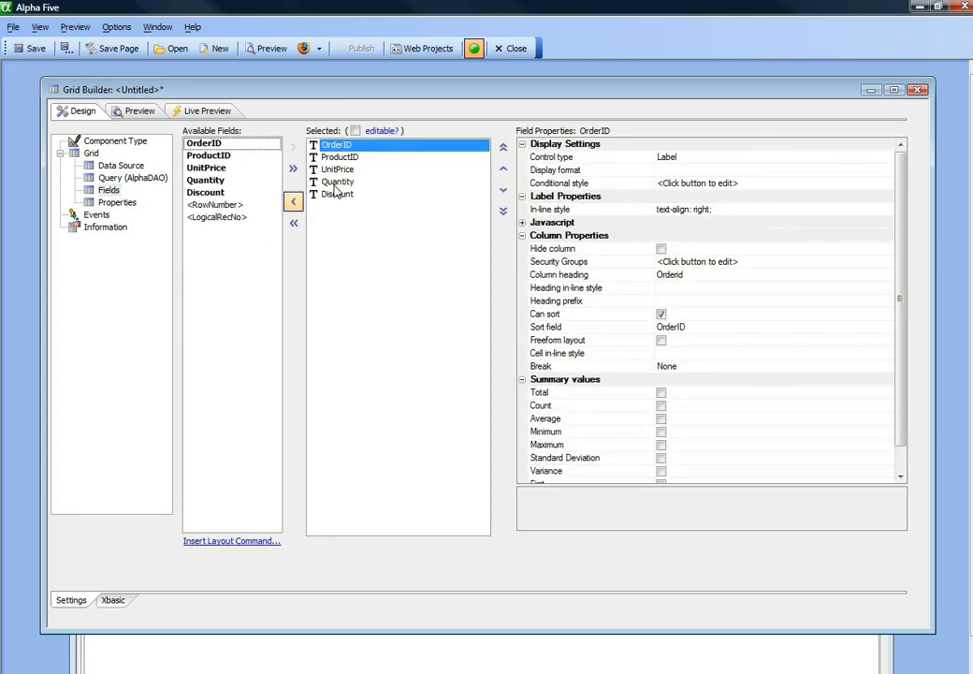
{"action": "left_click", "coordinate": [338, 182]}
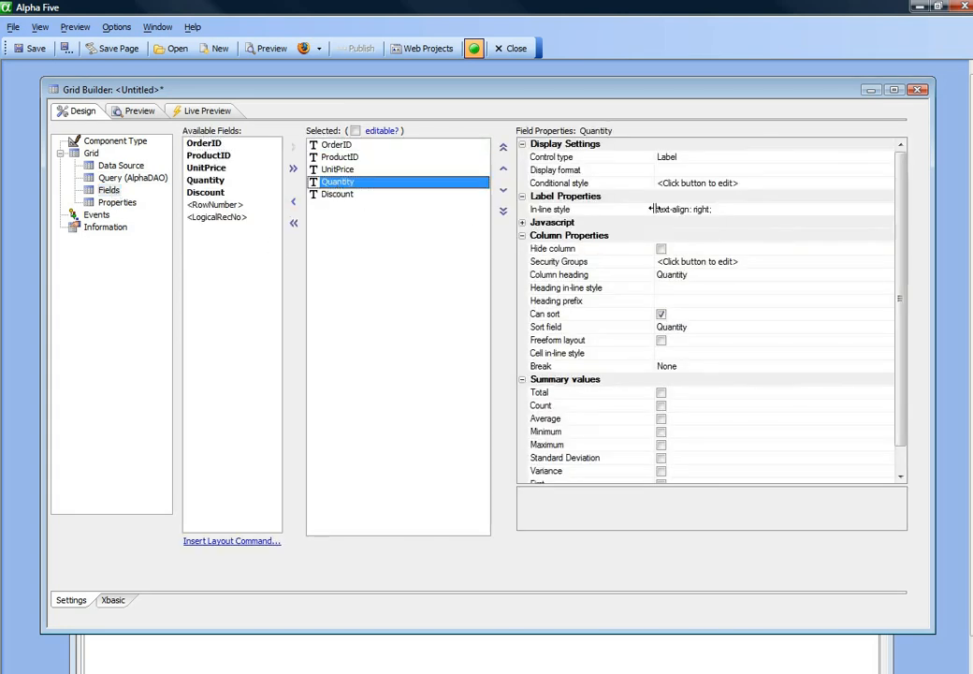
{"action": "scroll", "coordinate": [845, 267], "scroll_direction": "down", "scroll_amount": 1}
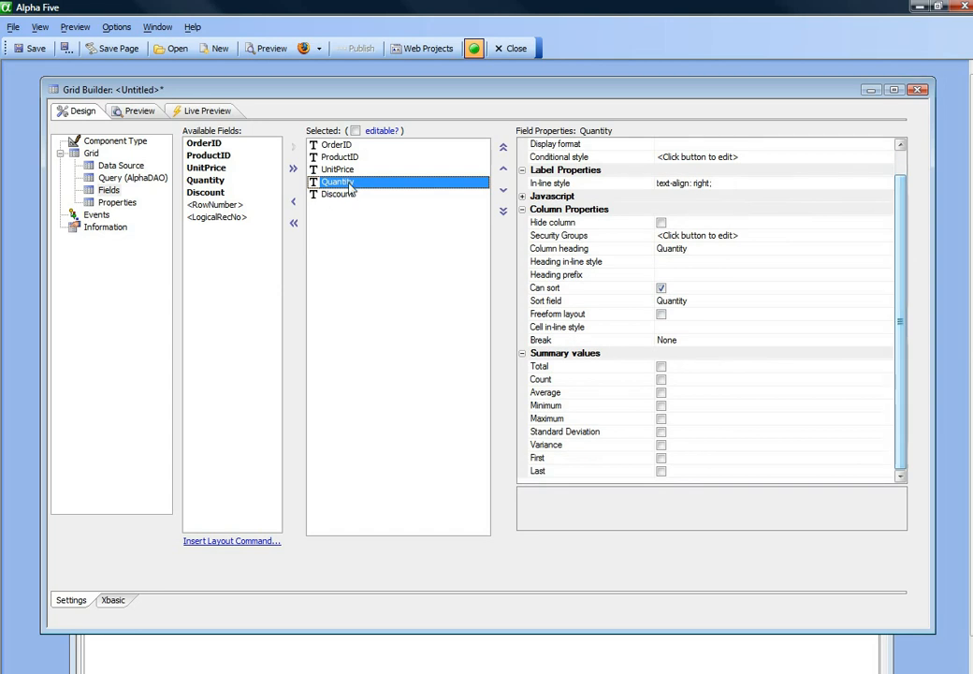
{"action": "left_click", "coordinate": [661, 396]}
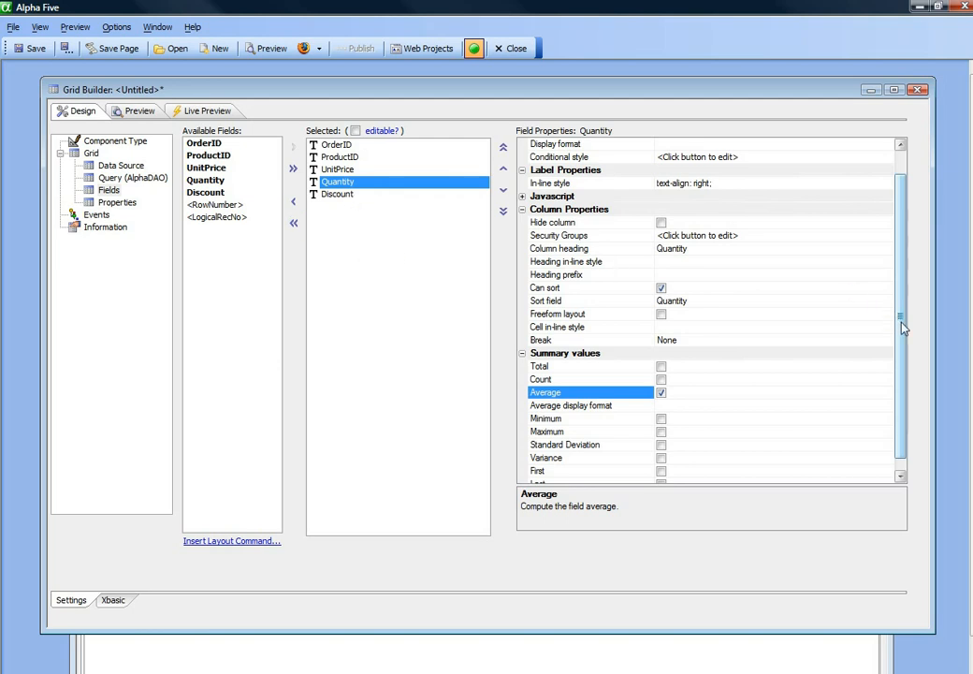
Add a condition to the Quantity field's conditional style with the logical expression Quantity > summary.quantity.average
{"action": "left_click_drag", "start_coordinate": [902, 326], "coordinate": [905, 279]}
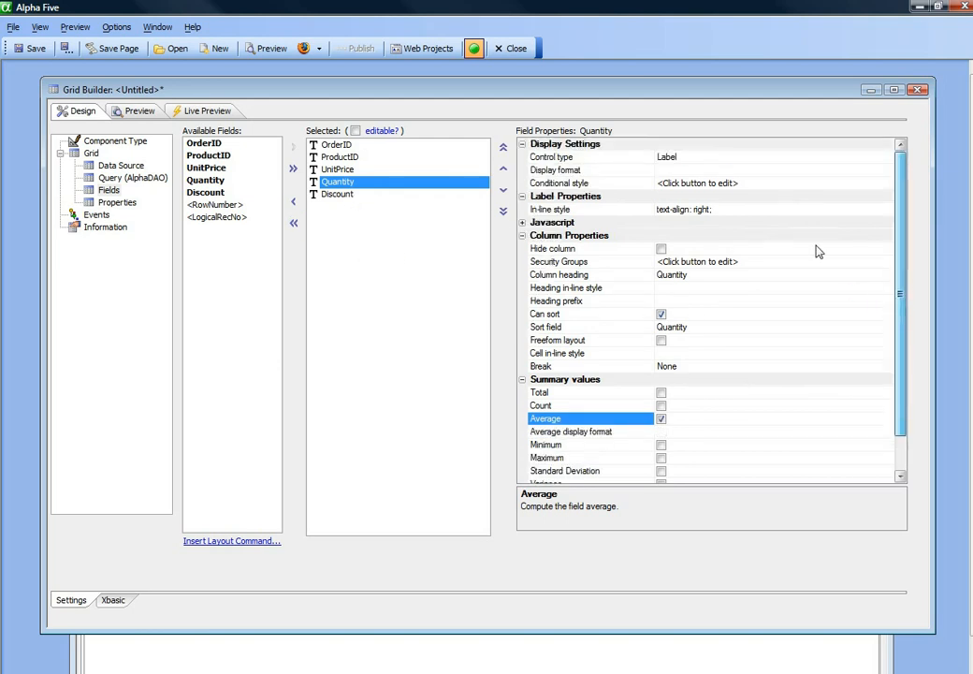
{"action": "left_click", "coordinate": [565, 185]}
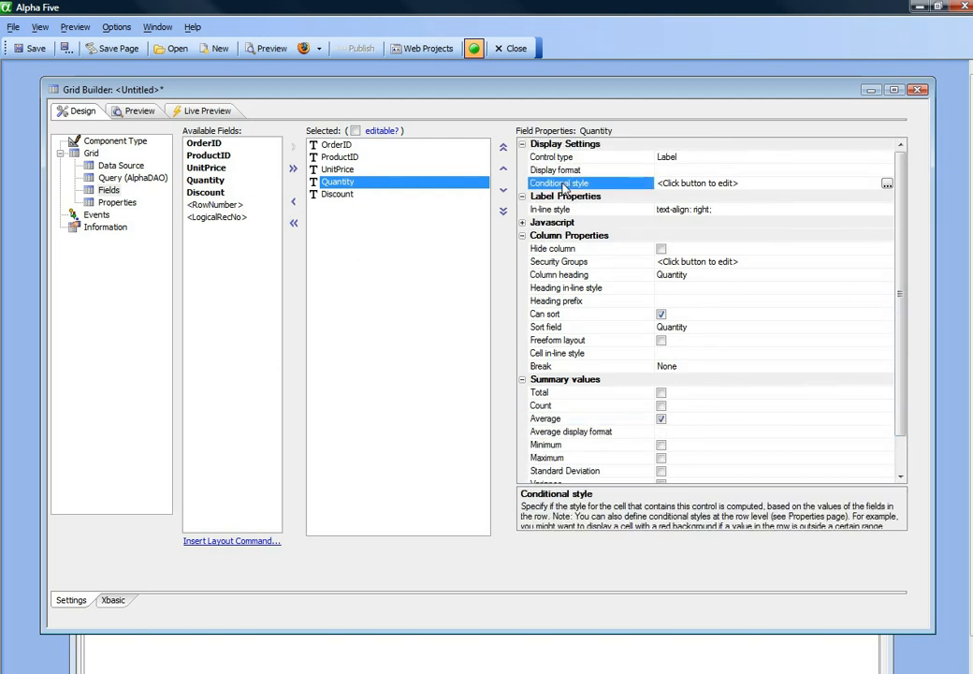
{"action": "left_click", "coordinate": [887, 184]}
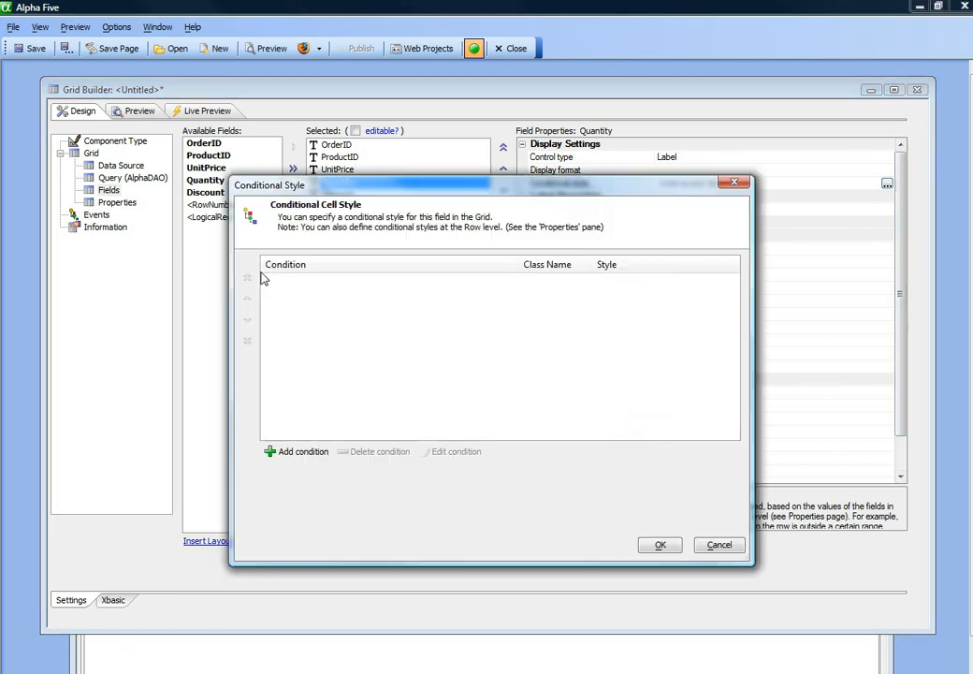
{"action": "left_click_drag", "start_coordinate": [346, 189], "coordinate": [253, 102]}
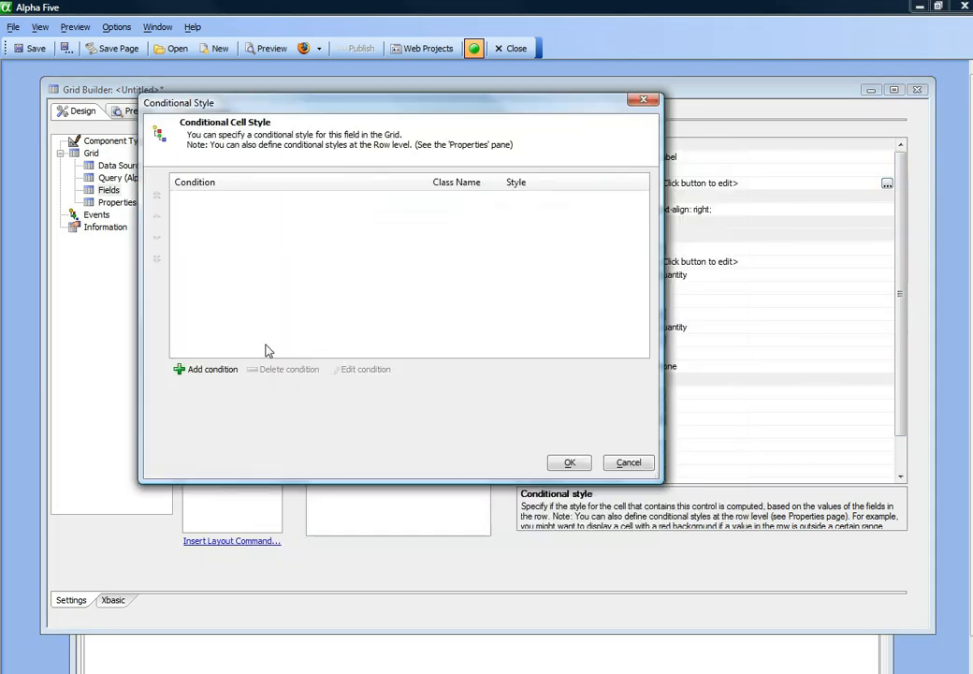
{"action": "left_click", "coordinate": [201, 370]}
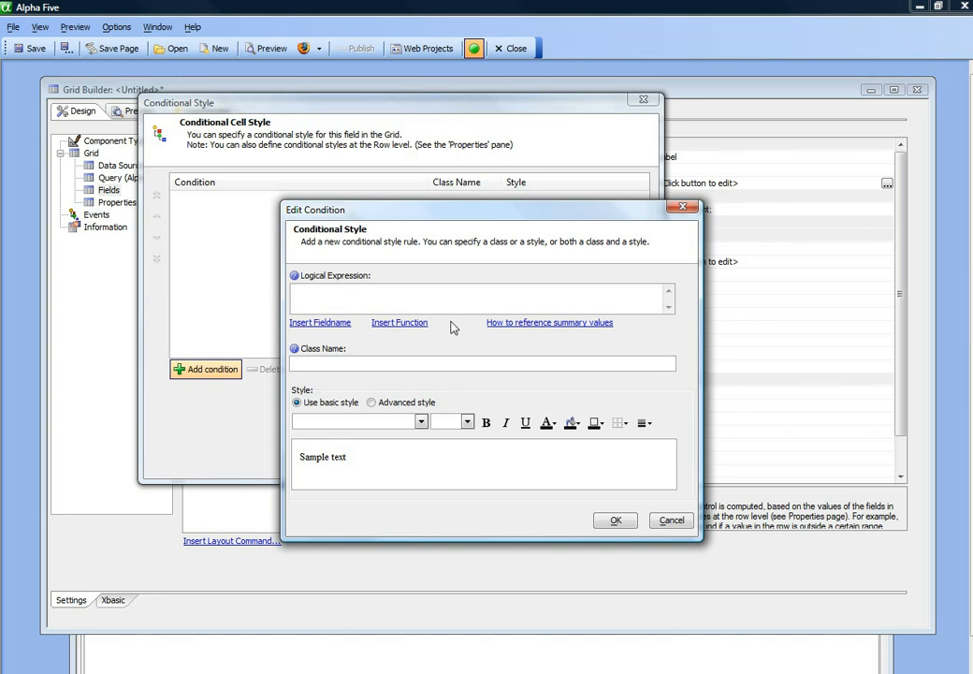
{"action": "left_click", "coordinate": [332, 323]}
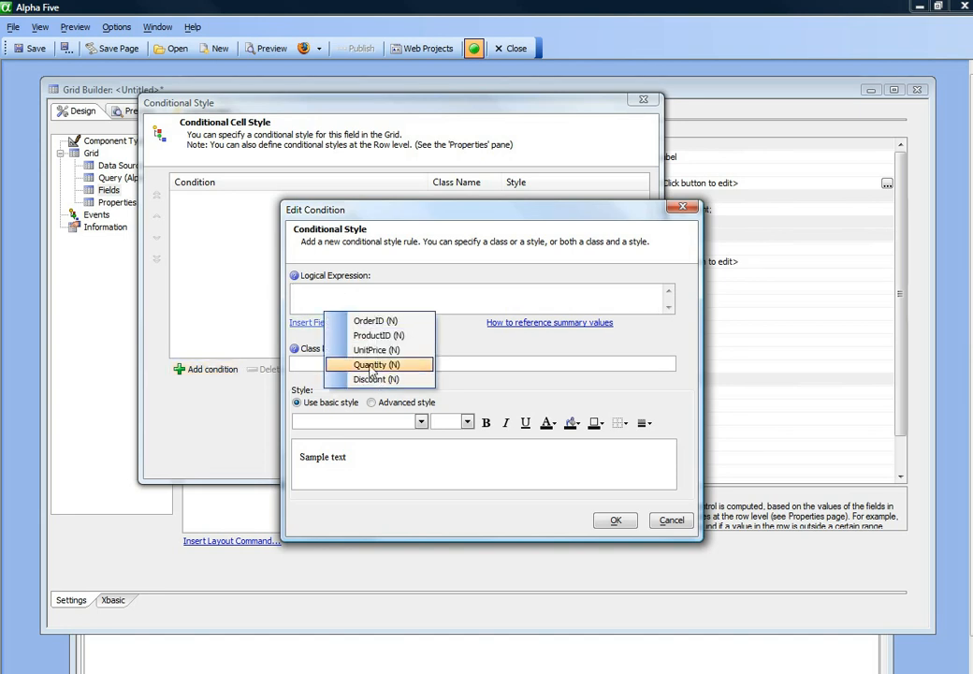
{"action": "left_click", "coordinate": [374, 364]}
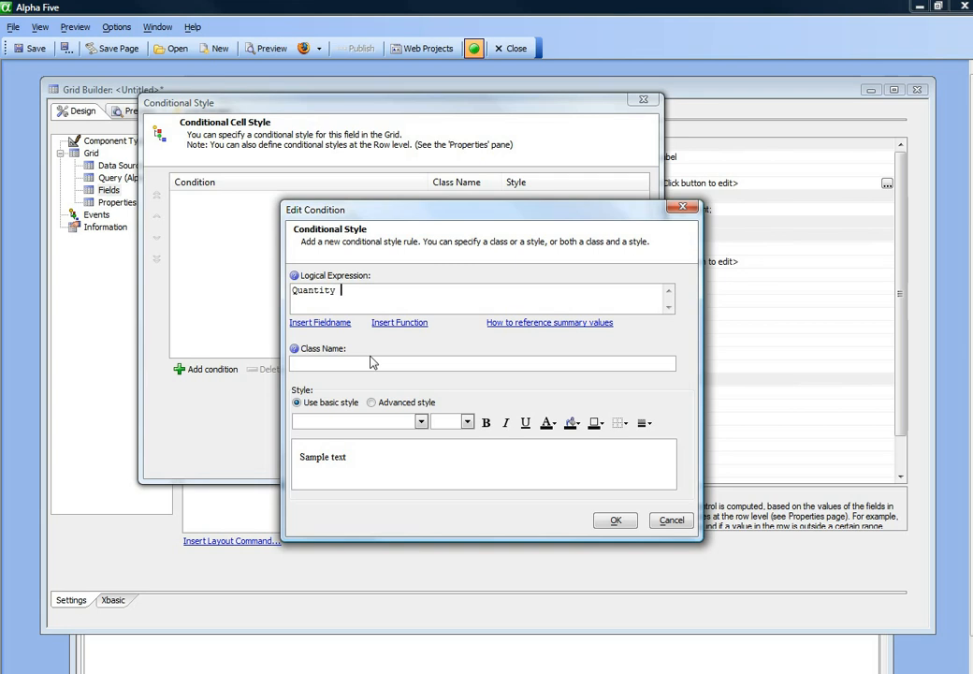
{"action": "type", "text": ">"}
{"action": "left_click", "coordinate": [546, 324]}
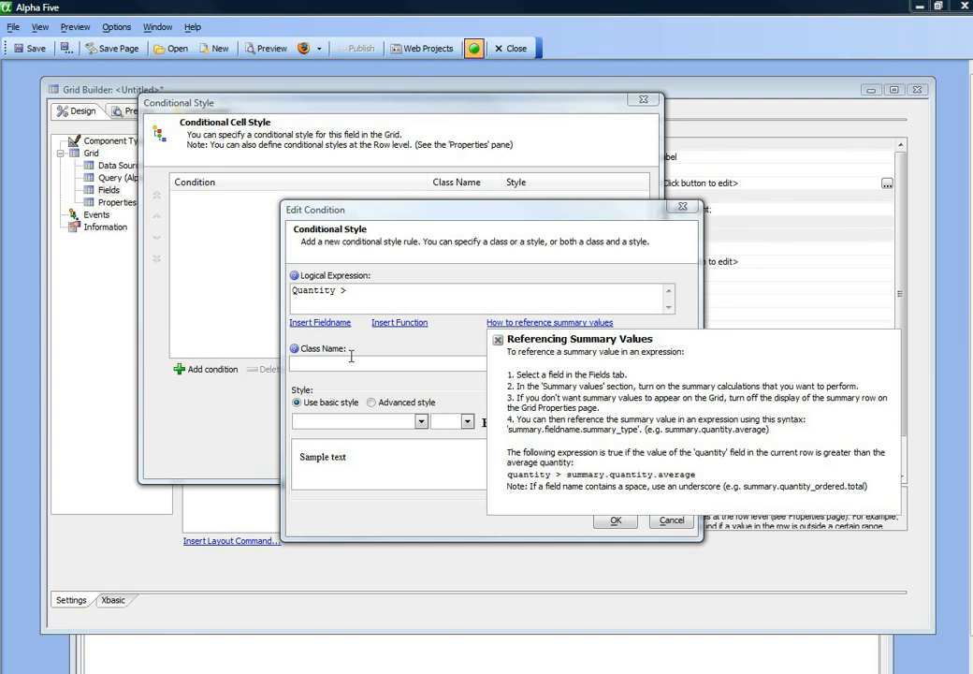
{"action": "left_click", "coordinate": [383, 290]}
{"action": "type", "text": "s"}
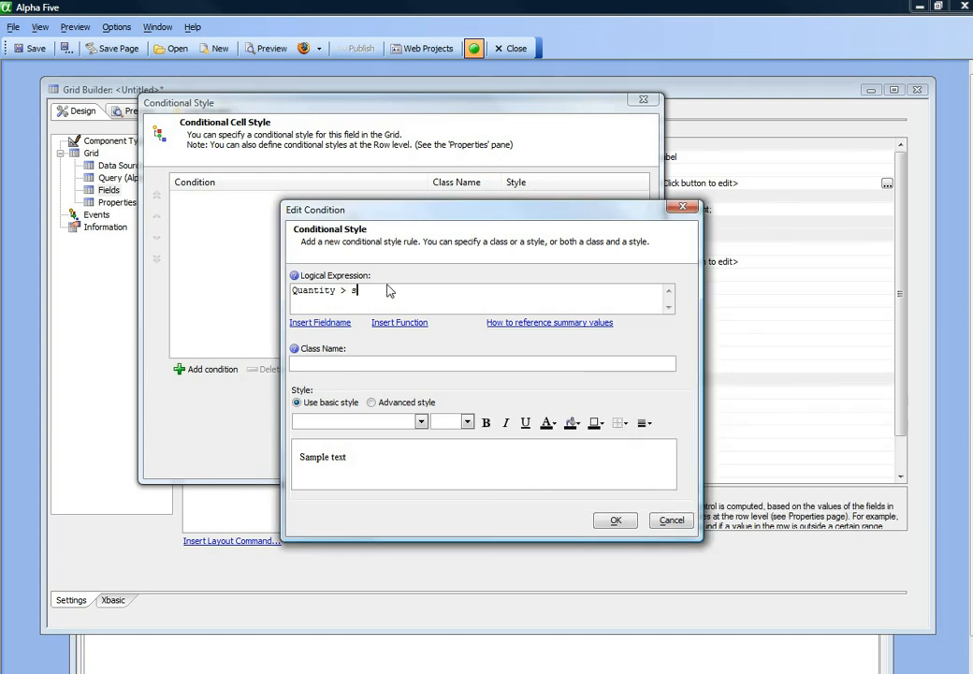
{"action": "type", "text": "ummary.quantity.a"}
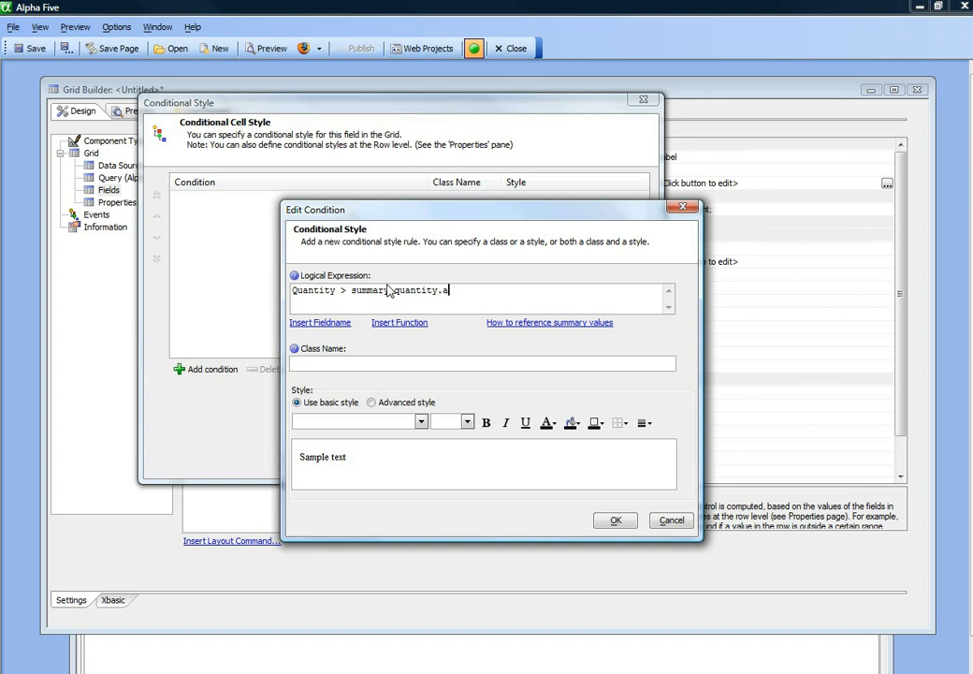
{"action": "type", "text": "verage"}
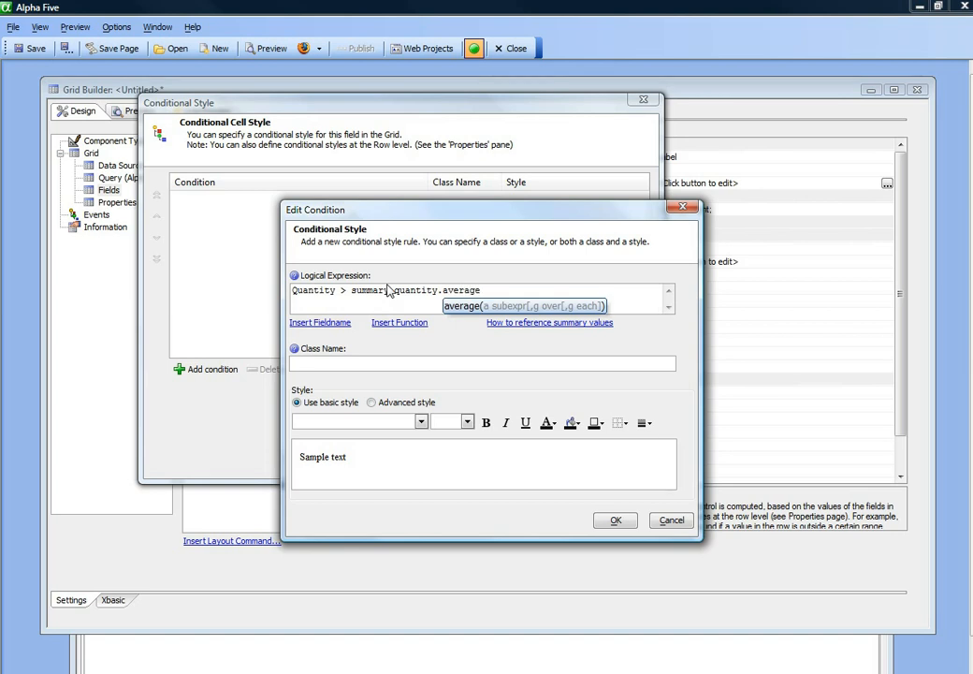
Copy summary.quantity.average from the condition's logical expression
{"action": "key", "text": "ctrl+shift+Left"}
{"action": "key", "text": "ctrl+shift+Left"}
{"action": "key", "text": "ctrl+shift+Left"}
{"action": "key", "text": "ctrl+c"}
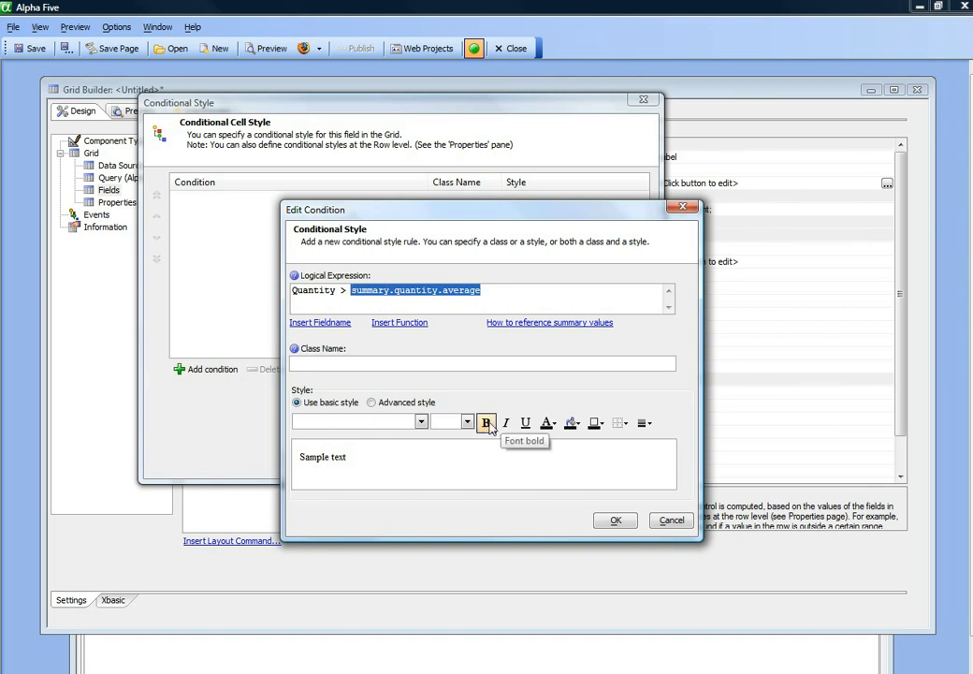
Set the above-average condition's font color to Dark Green and accept the condition
{"action": "left_click", "coordinate": [577, 425]}
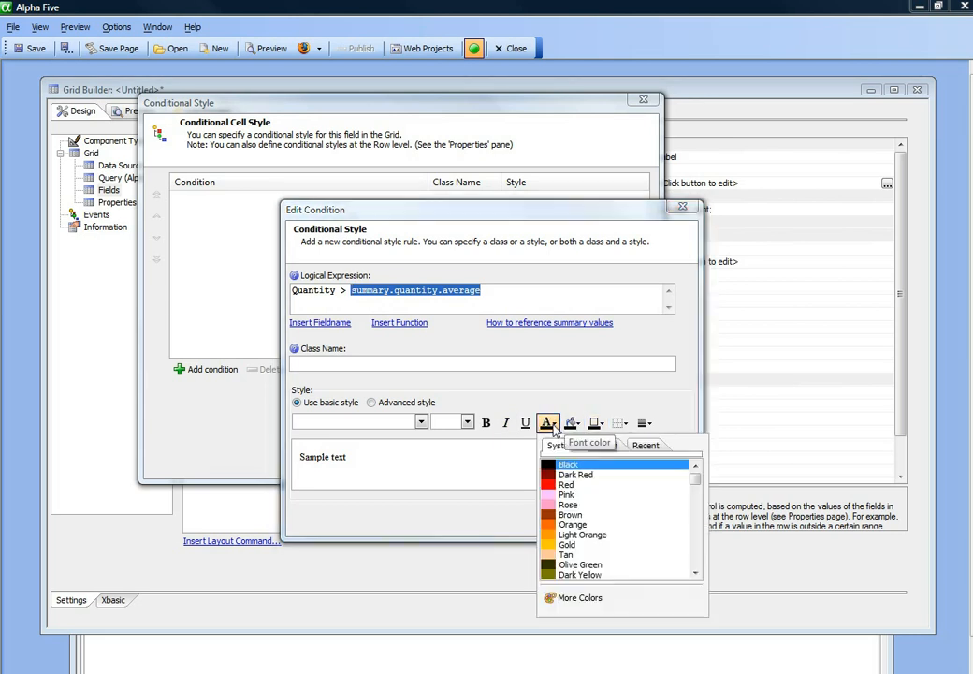
{"action": "left_click", "coordinate": [558, 485]}
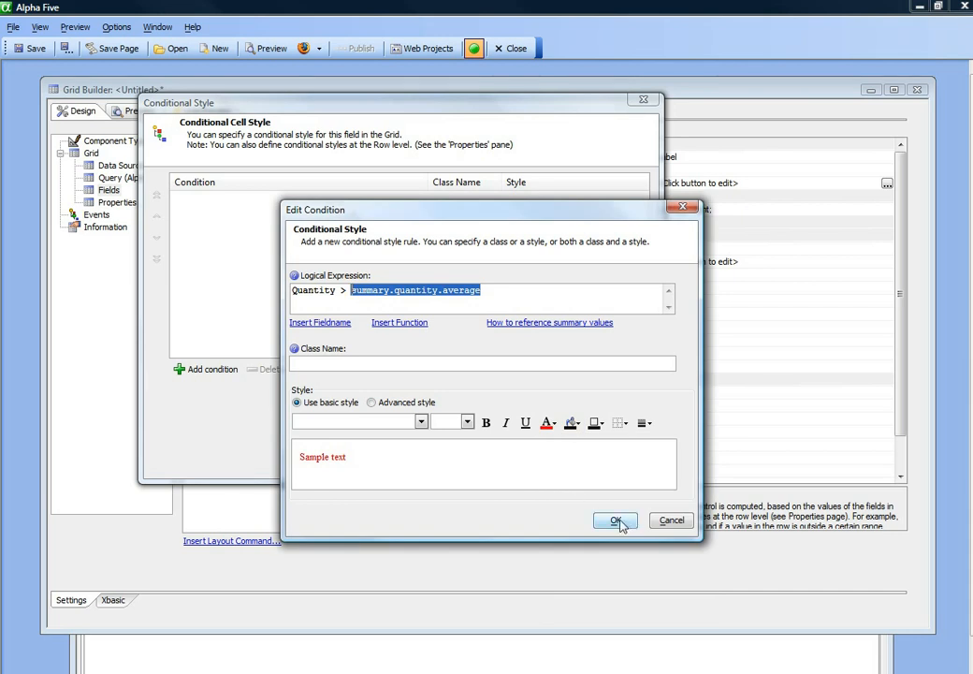
{"action": "left_click", "coordinate": [548, 422]}
{"action": "mouse_move", "coordinate": [695, 477]}
{"action": "left_mouse_down"}
{"action": "mouse_move", "coordinate": [694, 509]}
{"action": "mouse_move", "coordinate": [694, 501]}
{"action": "left_mouse_up"}
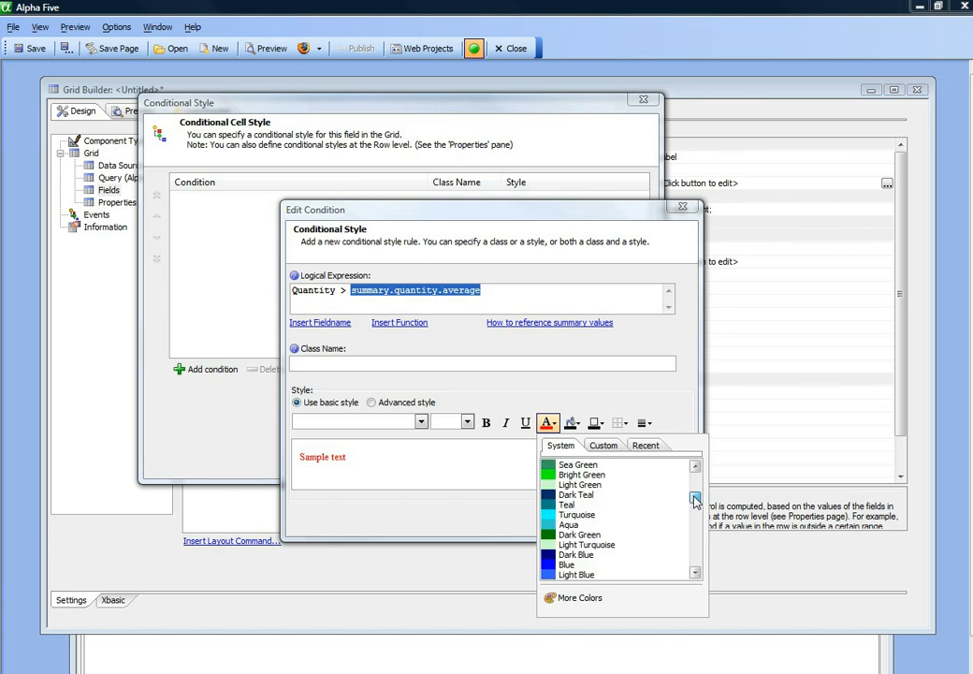
{"action": "left_click", "coordinate": [570, 535]}
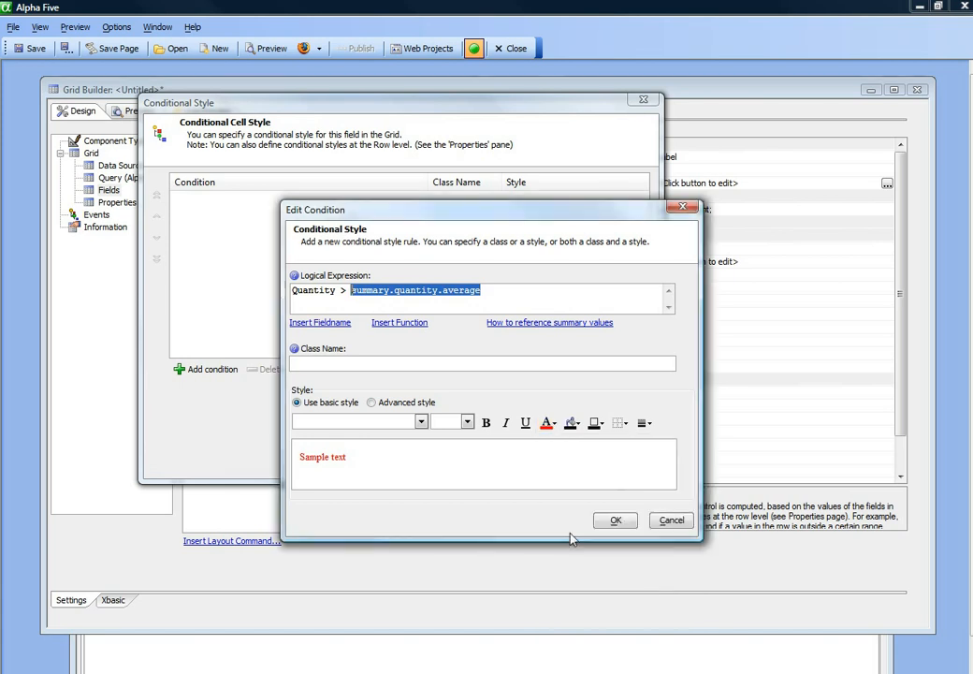
{"action": "left_click", "coordinate": [619, 520]}
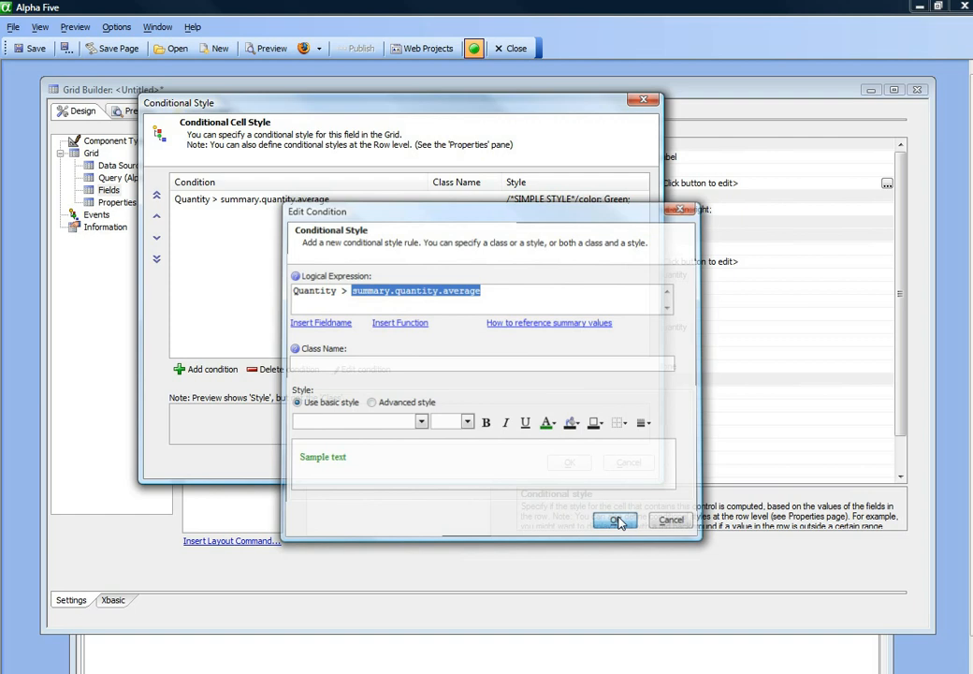
Add a second condition, quantity < summary.quantity.average, with a Red font color, and accept the Quantity field's conditional styles
{"action": "left_click", "coordinate": [209, 370]}
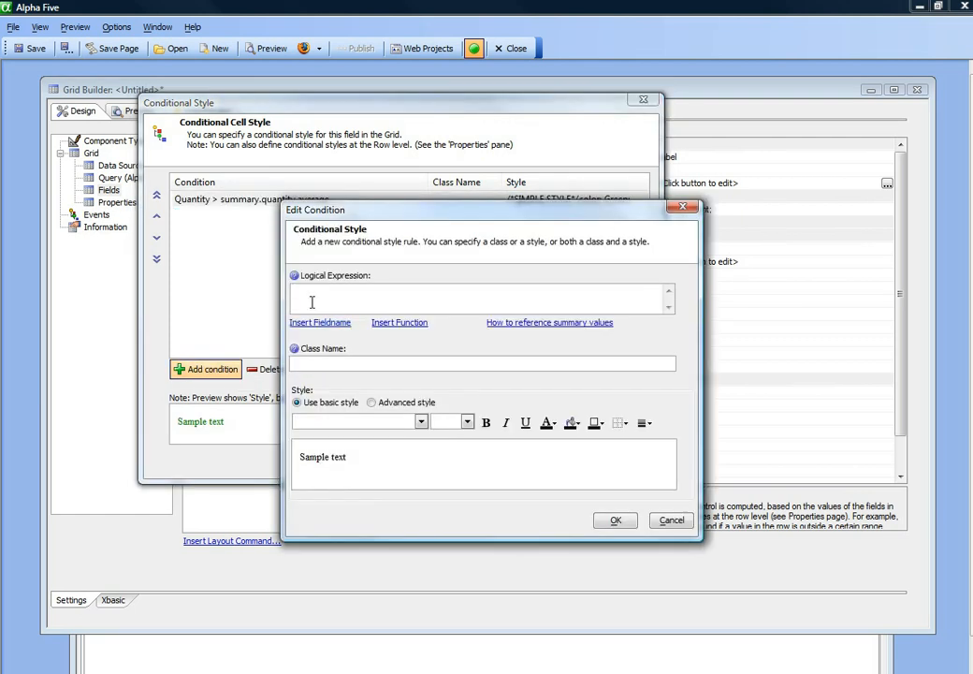
{"action": "type", "text": "quantit"}
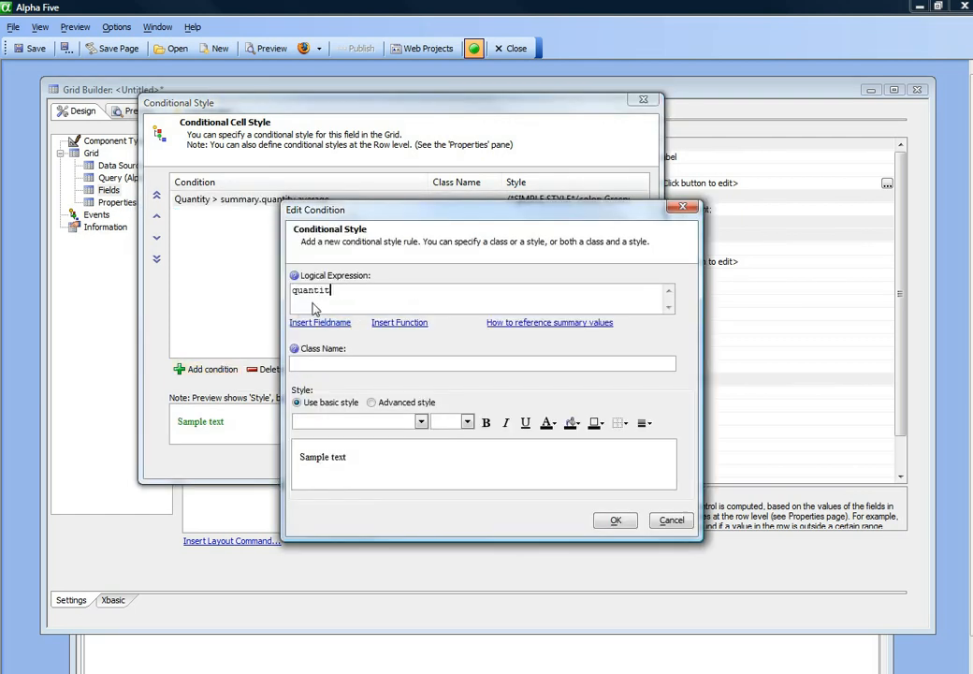
{"action": "type", "text": "y <"}
{"action": "key", "text": "ctrl+v"}
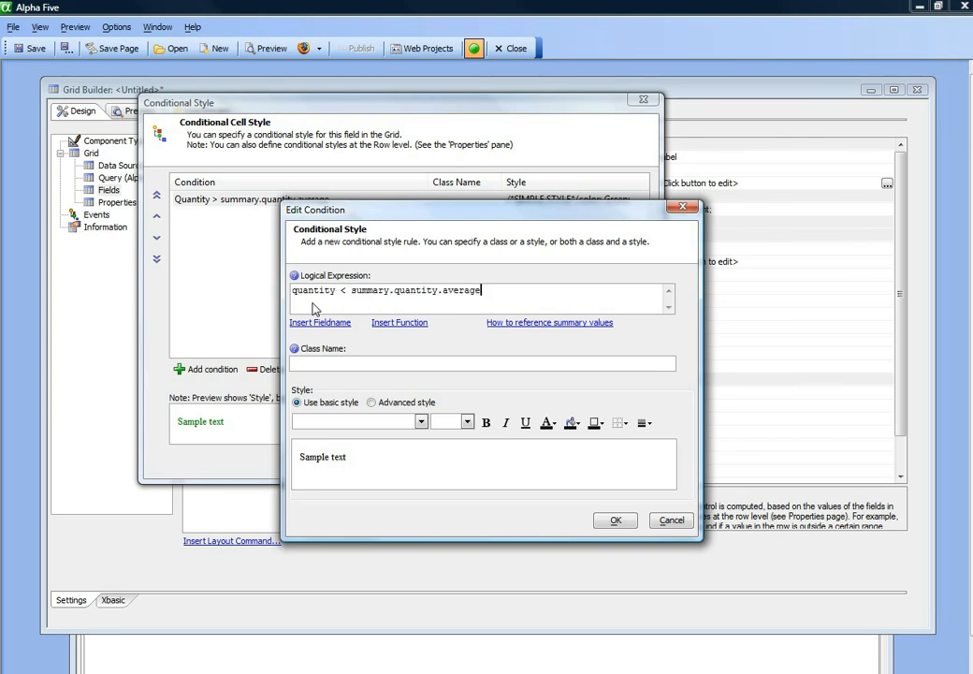
{"action": "left_click", "coordinate": [552, 424]}
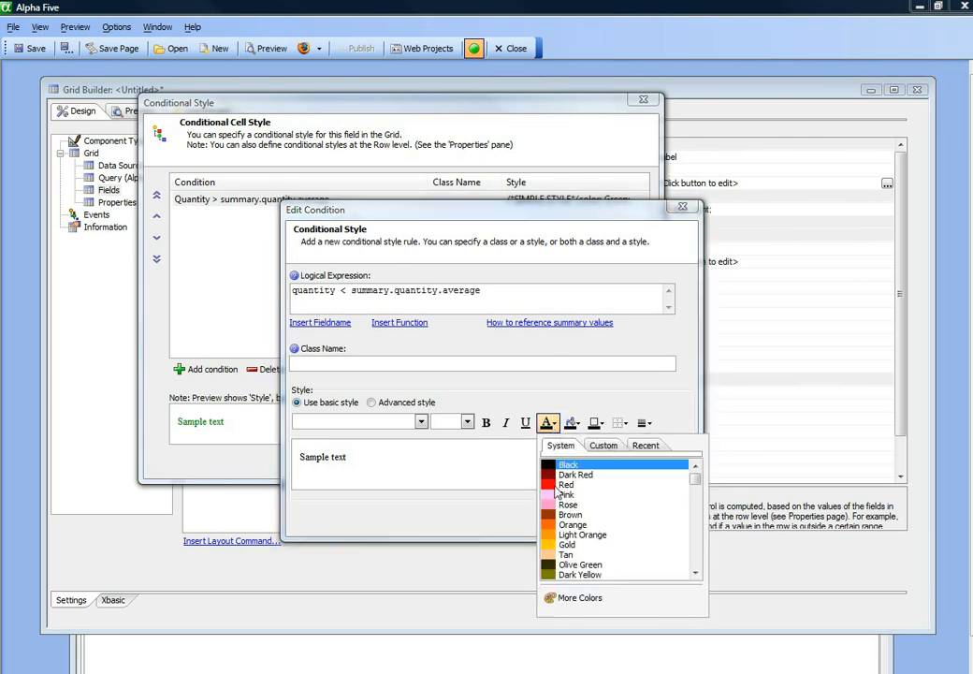
{"action": "left_click", "coordinate": [565, 484]}
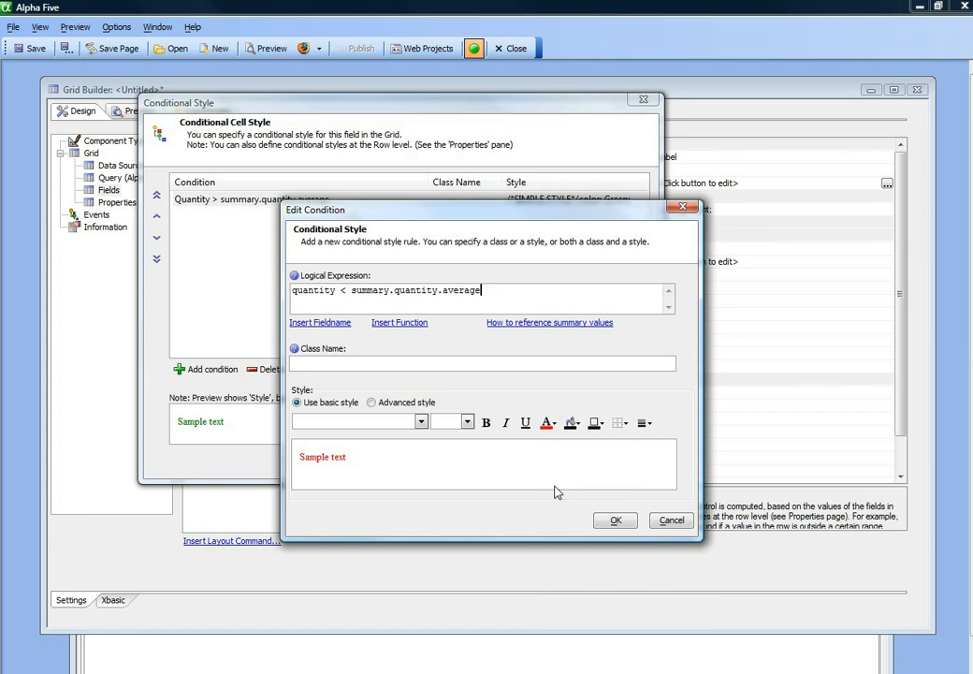
{"action": "left_click", "coordinate": [614, 521]}
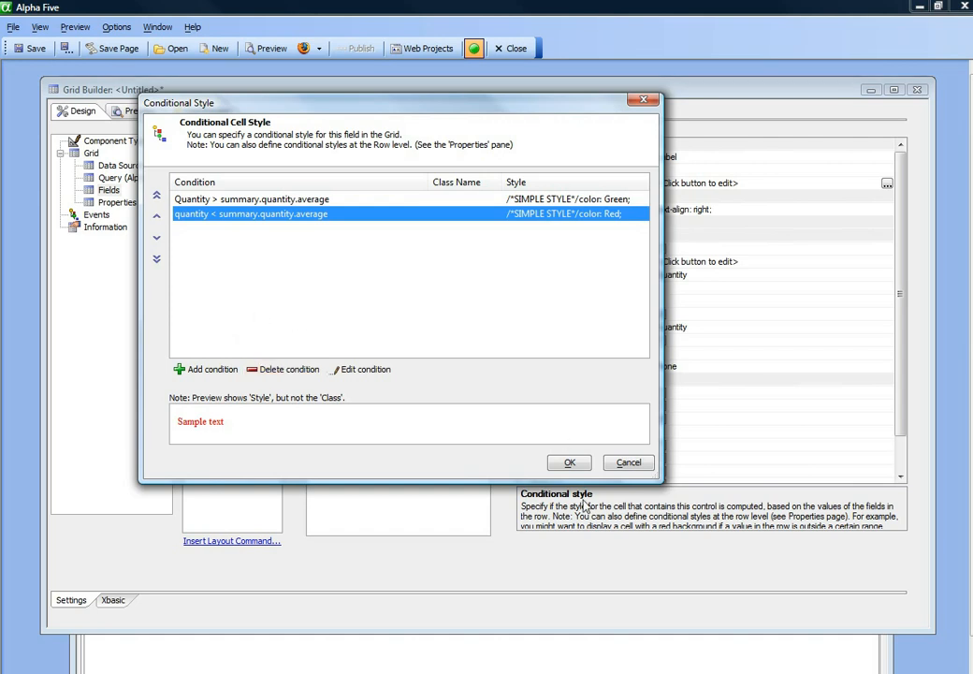
{"action": "left_click", "coordinate": [567, 465]}
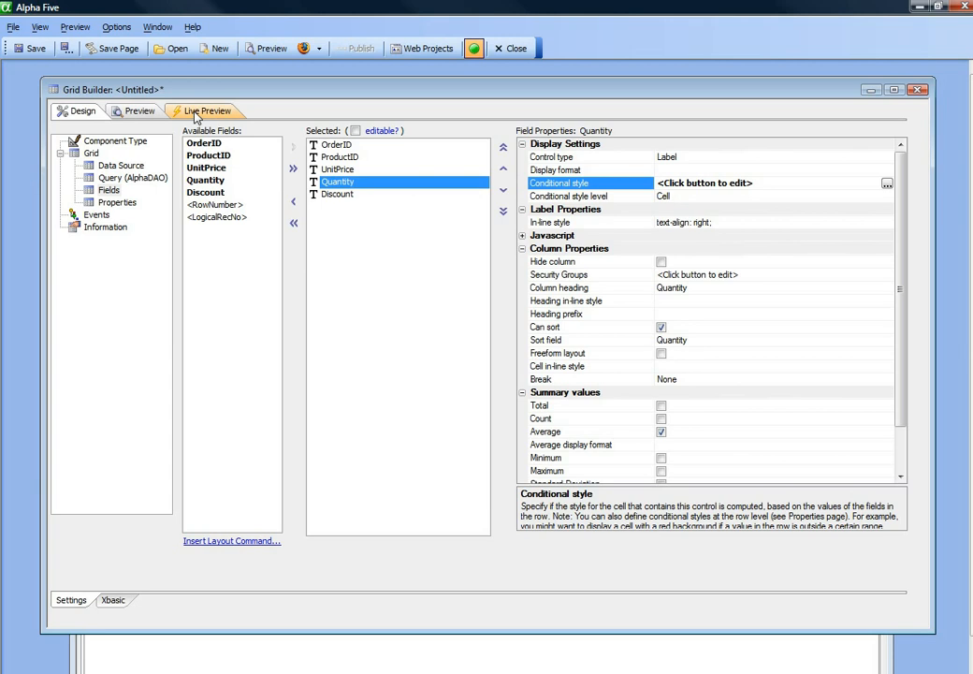
Preview the grid live and page forward to page 3 to check the Quantity column's colors
{"action": "left_click", "coordinate": [196, 114]}
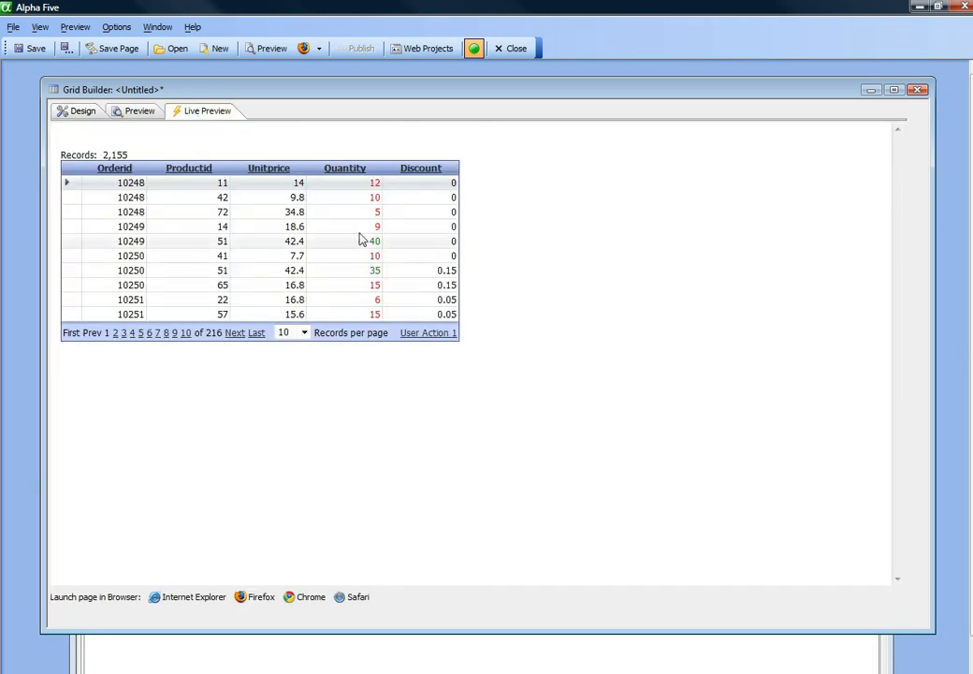
{"action": "left_click", "coordinate": [234, 335]}
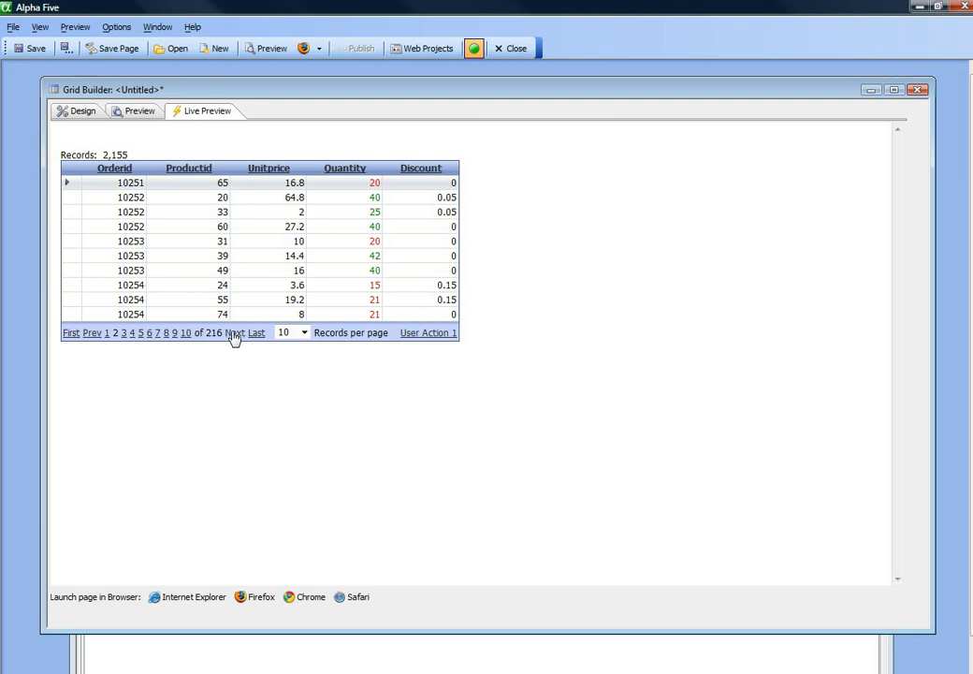
{"action": "left_click", "coordinate": [234, 334]}
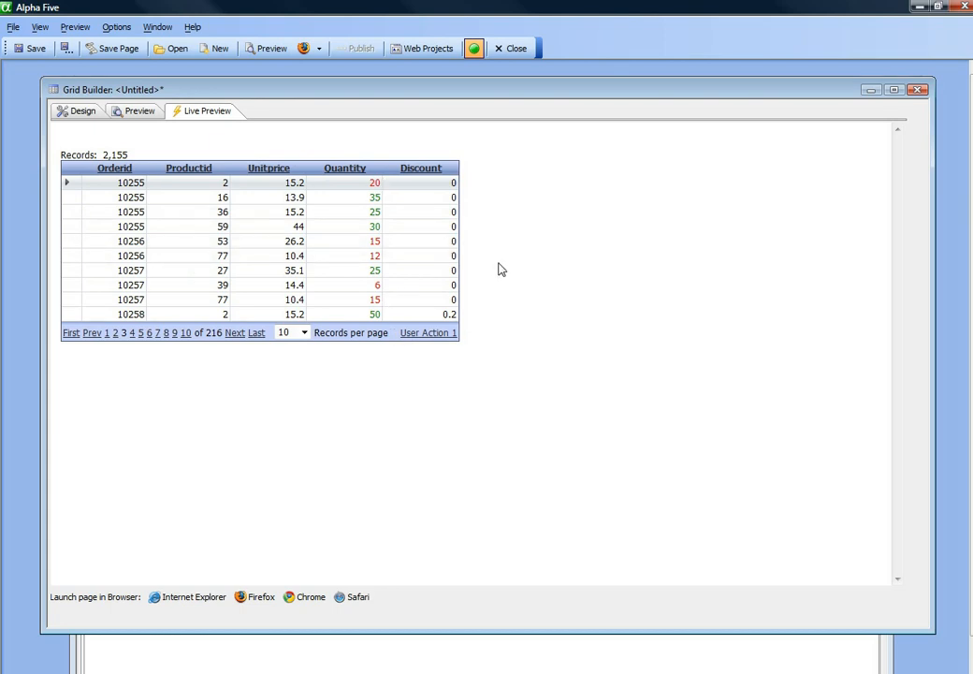
Return to the grid's design properties and add a row-level conditional style condition with the expression quantity > summary.quantity.average
{"action": "left_click", "coordinate": [82, 113]}
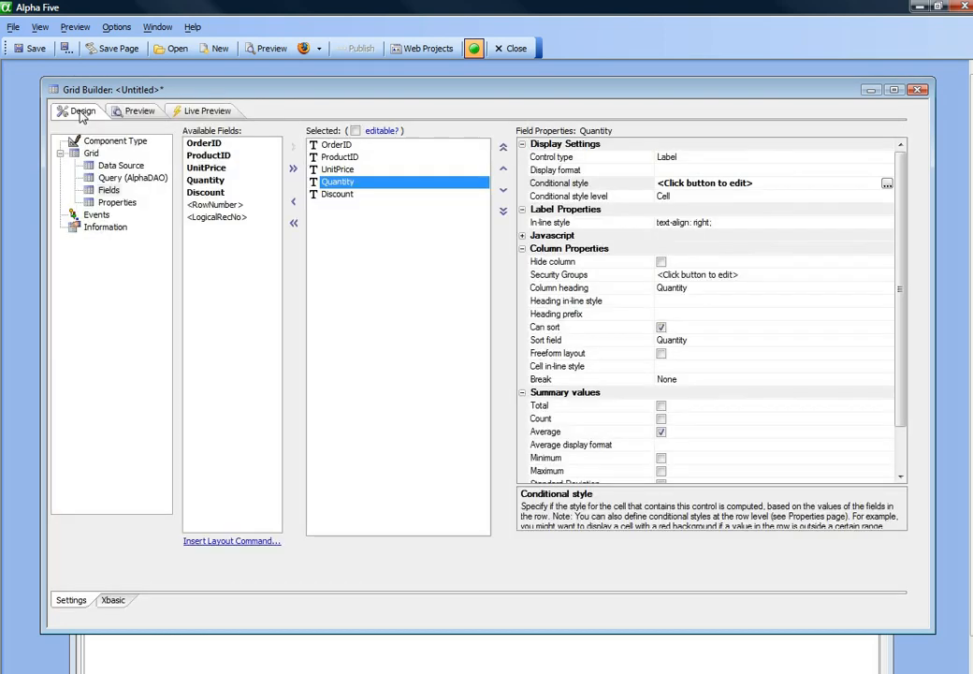
{"action": "left_click", "coordinate": [118, 204]}
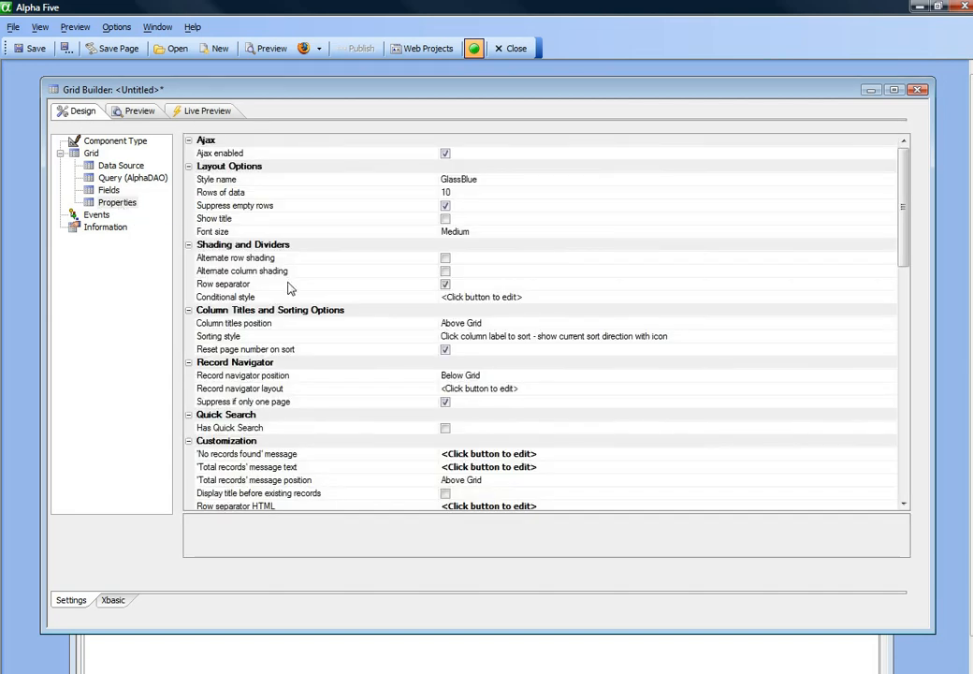
{"action": "left_click", "coordinate": [232, 297]}
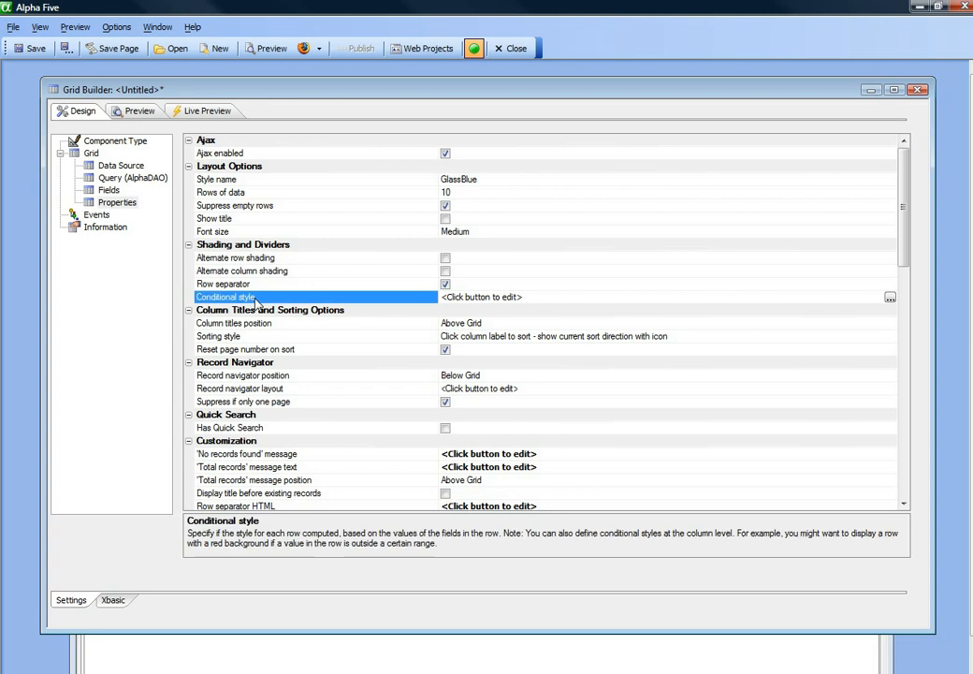
{"action": "left_click", "coordinate": [890, 298]}
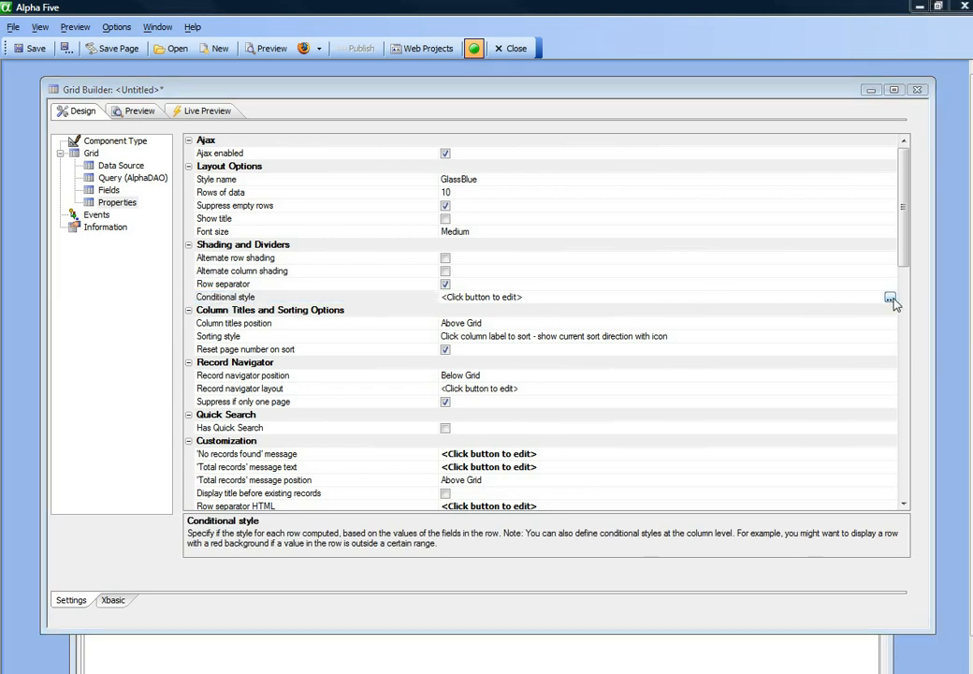
{"action": "left_click", "coordinate": [300, 451]}
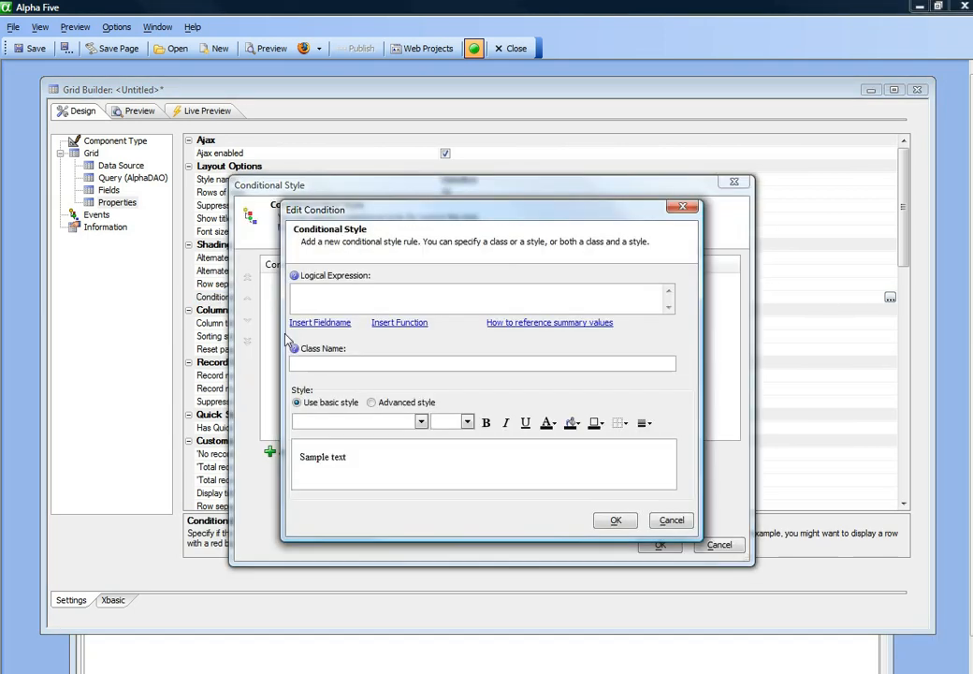
{"action": "right_click", "coordinate": [332, 302]}
{"action": "left_click", "coordinate": [320, 294]}
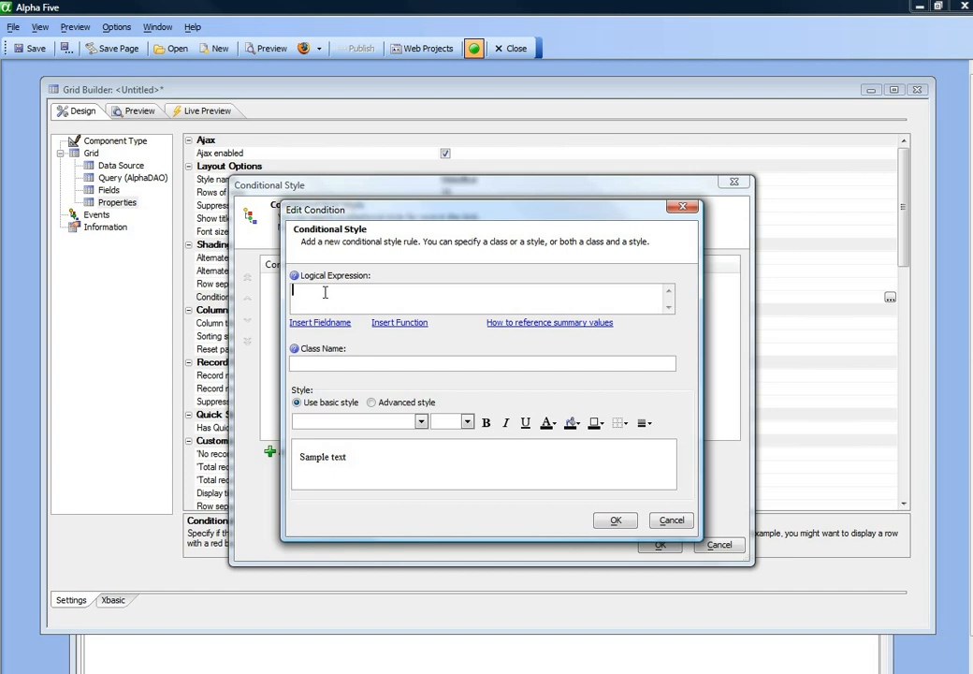
{"action": "type", "text": "quantity >"}
{"action": "type", "text": "summary.quantity.average"}
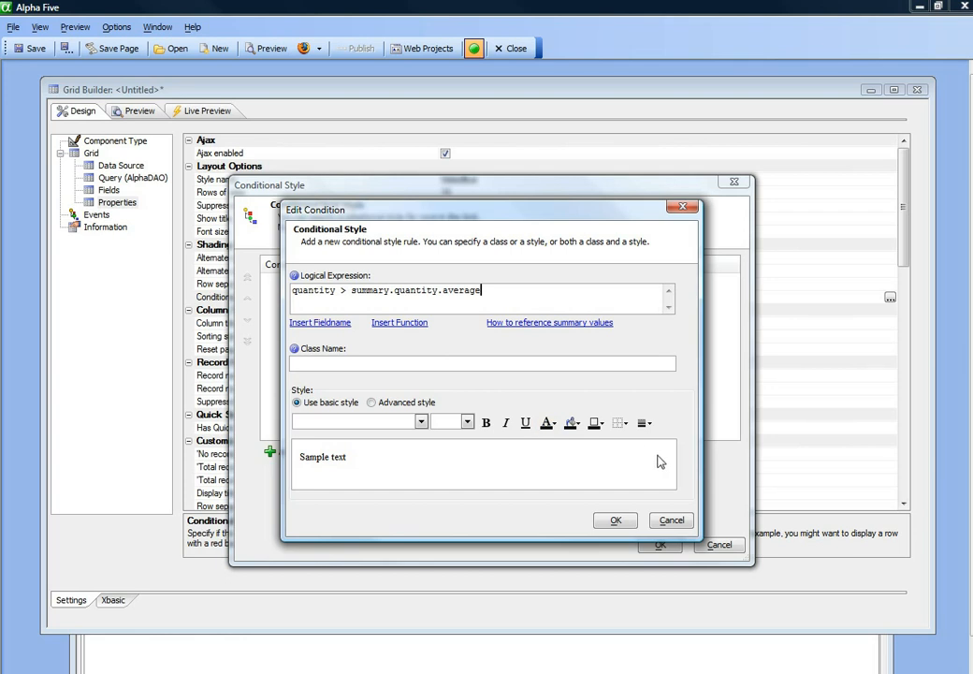
Set the above-average row condition's background color to Sea Green and accept the condition
{"action": "left_click", "coordinate": [572, 426]}
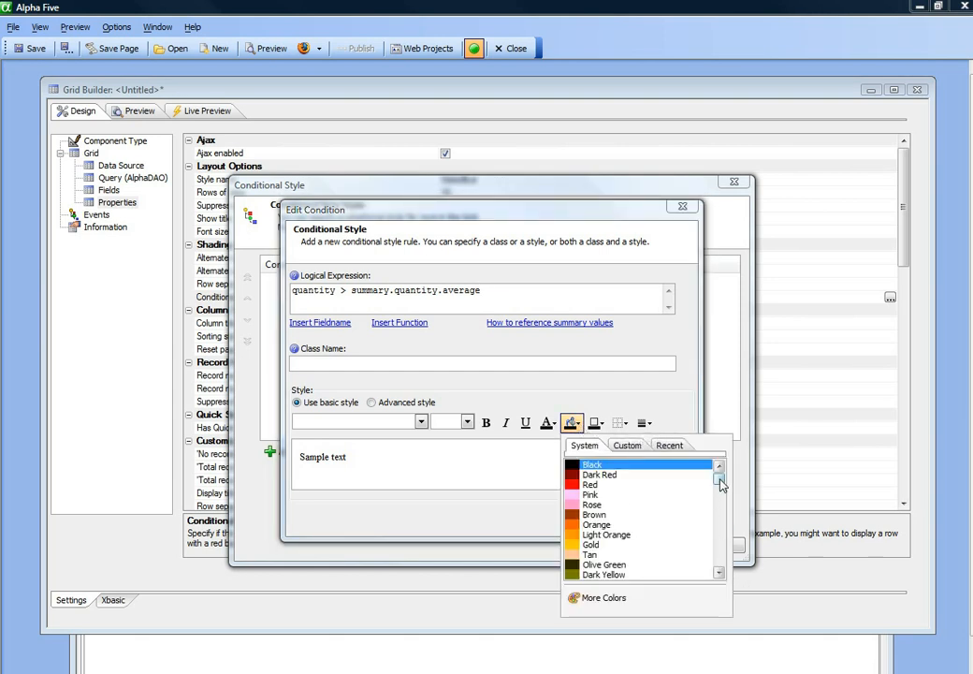
{"action": "left_click_drag", "start_coordinate": [719, 477], "coordinate": [729, 502]}
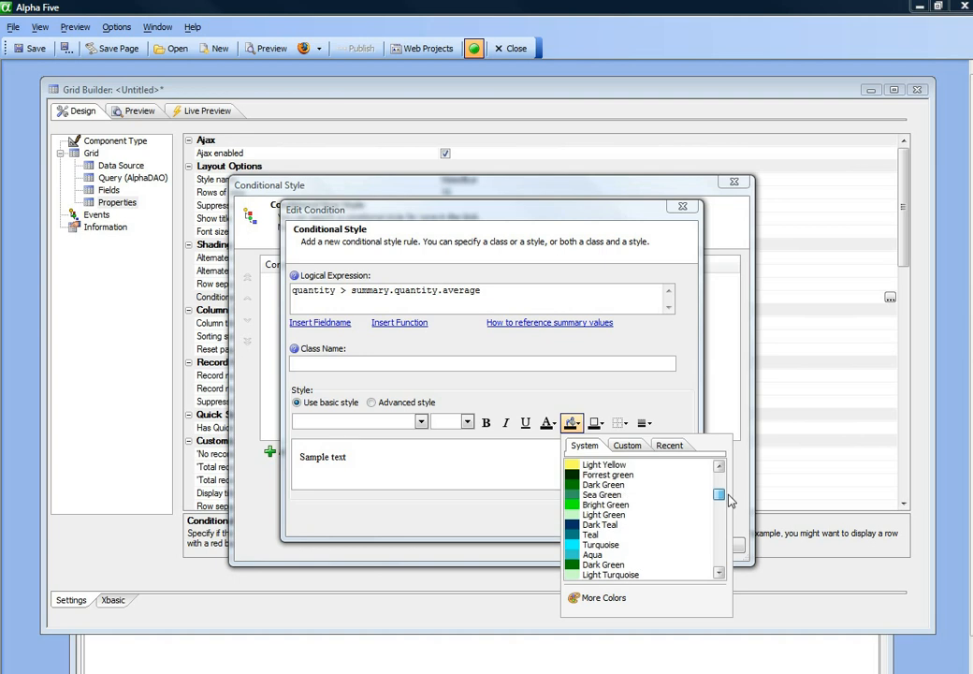
{"action": "left_click", "coordinate": [590, 494]}
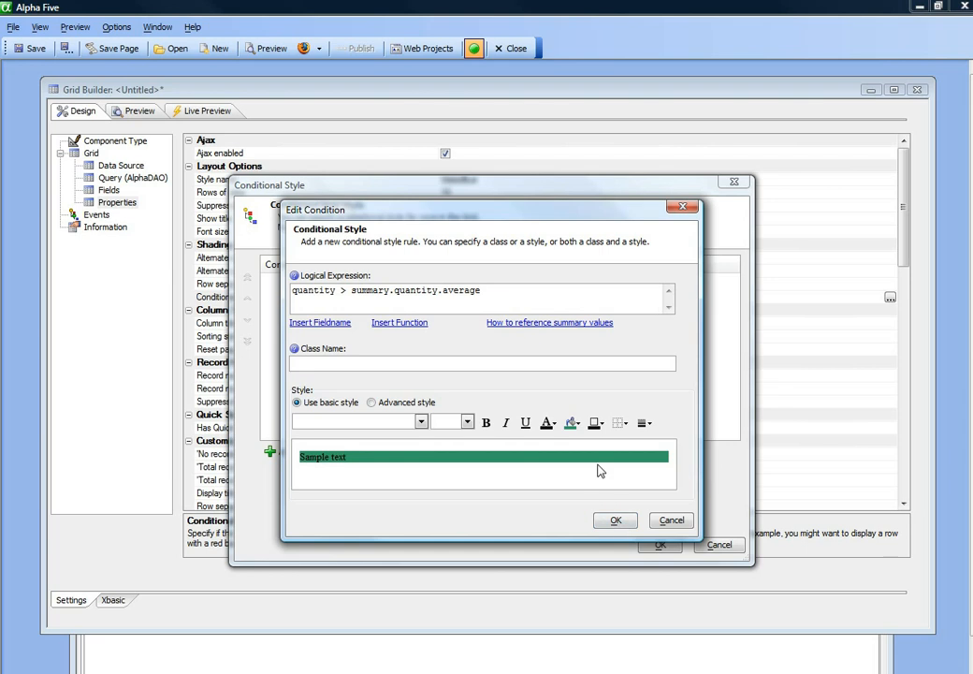
{"action": "left_click", "coordinate": [618, 521]}
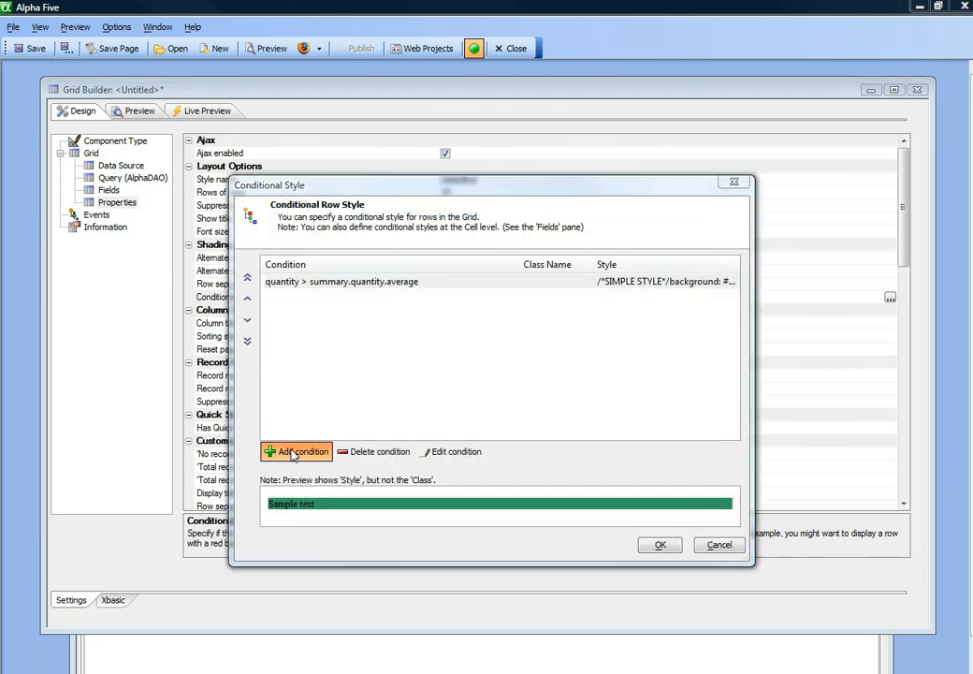
Add a second row condition with the logical expression quantity < summary.quantity.average
{"action": "left_click", "coordinate": [294, 452]}
{"action": "type", "text": "quantity <"}
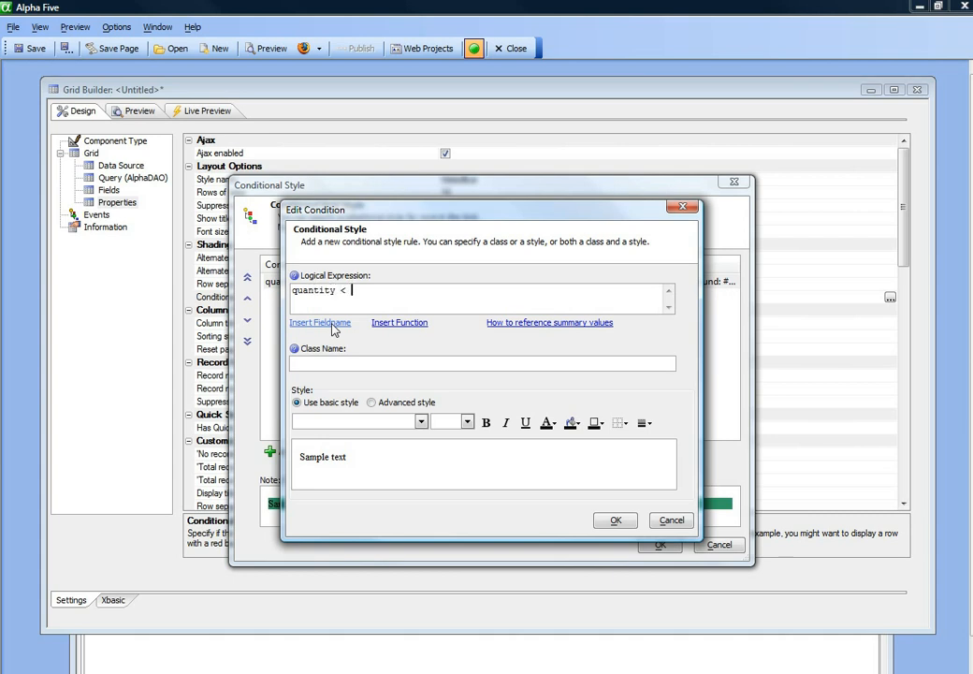
{"action": "type", "text": "summary.quantity.average"}
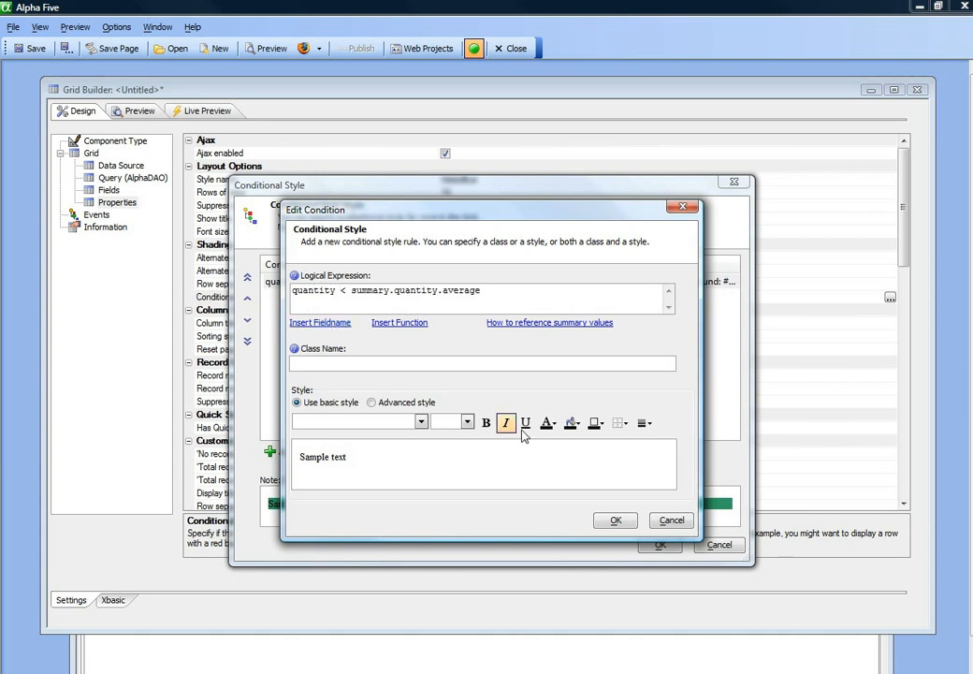
Give the below-average row condition a custom light red background, #fc8282, and accept the condition and the grid's row styles
{"action": "left_click", "coordinate": [601, 427]}
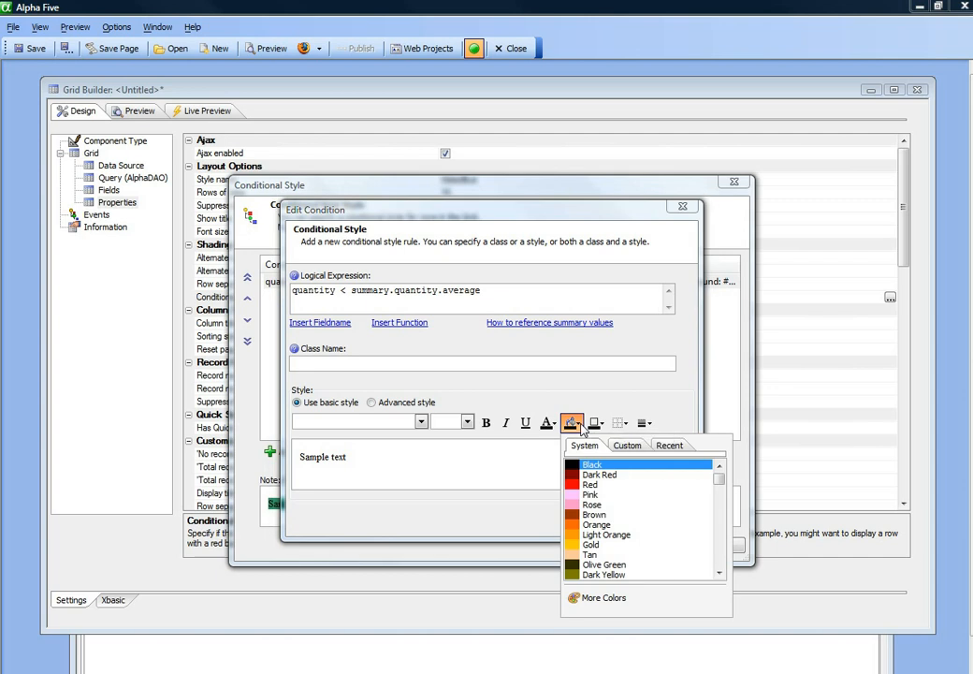
{"action": "left_click", "coordinate": [627, 447]}
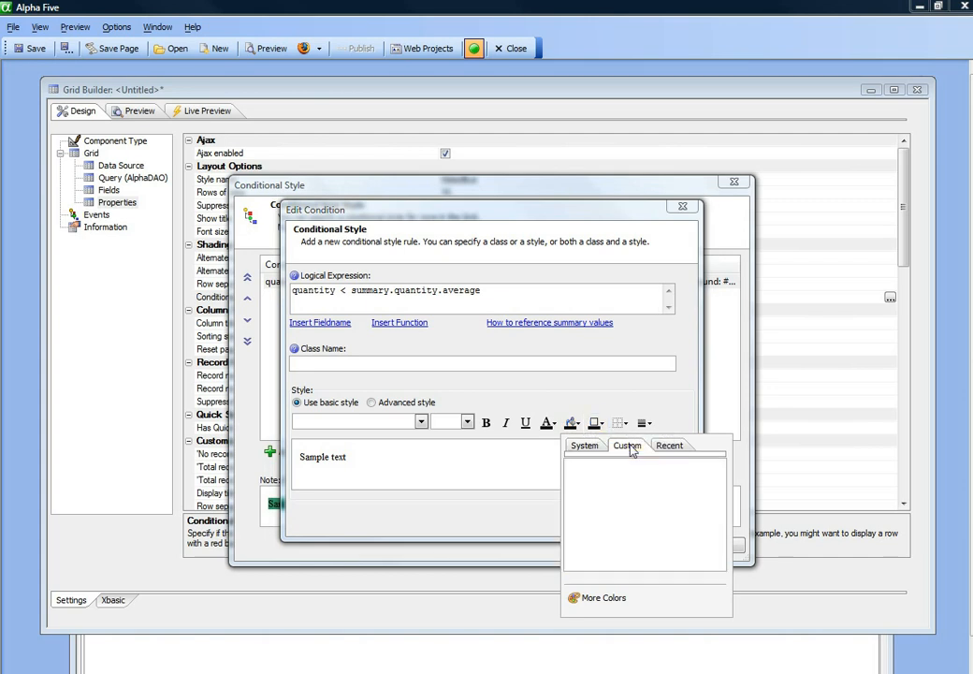
{"action": "left_click", "coordinate": [606, 599]}
{"action": "left_click", "coordinate": [412, 357]}
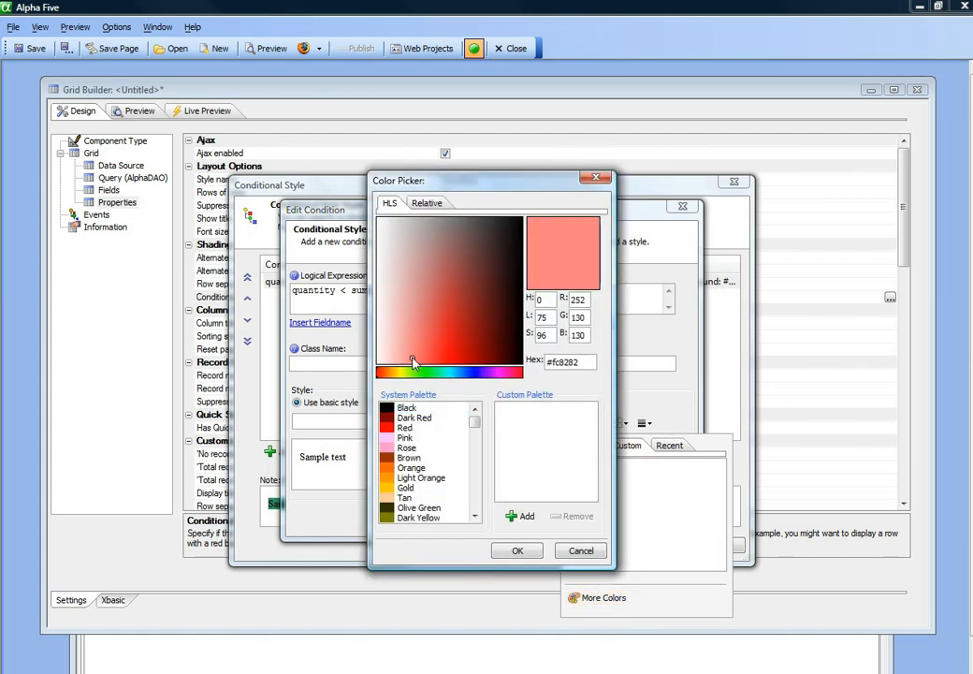
{"action": "left_click", "coordinate": [520, 552]}
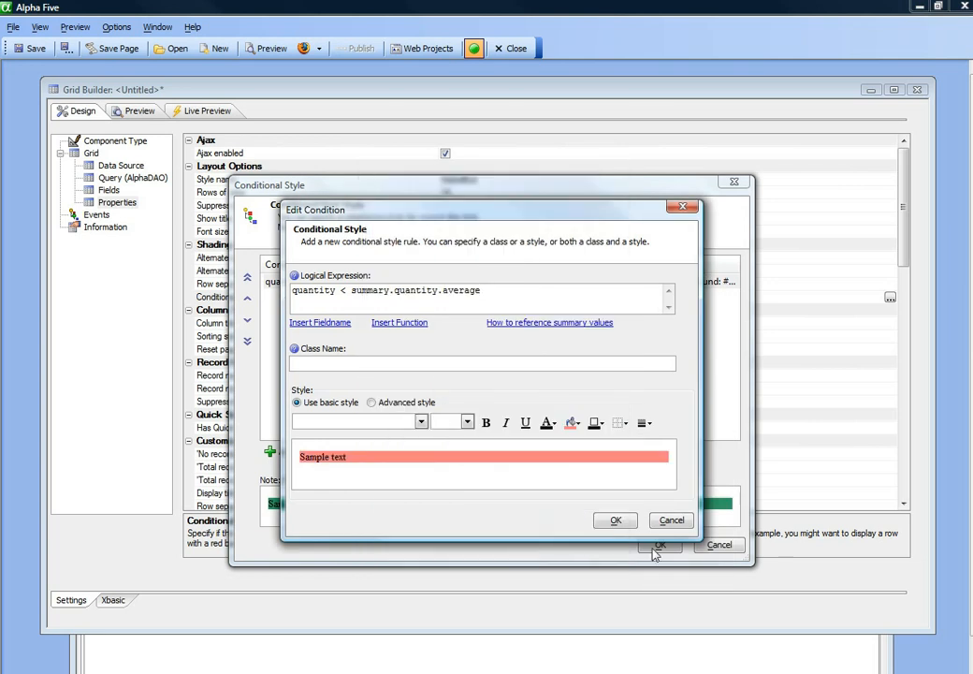
{"action": "left_click", "coordinate": [618, 582]}
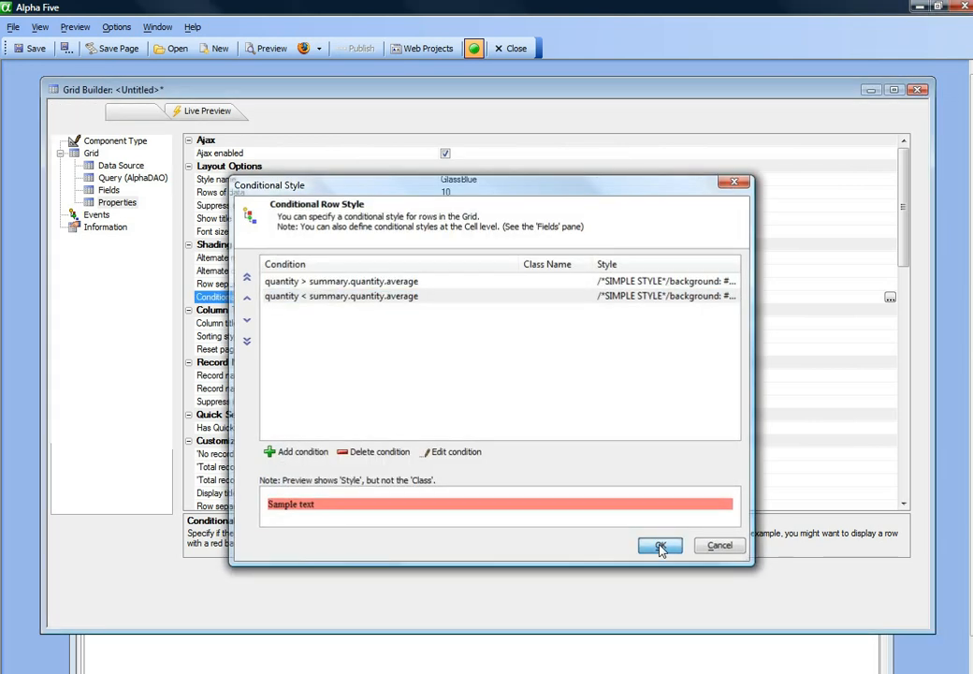
{"action": "left_click", "coordinate": [660, 544]}
Preview the grid live and page forward to page 3 to check the row background colors
{"action": "left_click", "coordinate": [205, 112]}
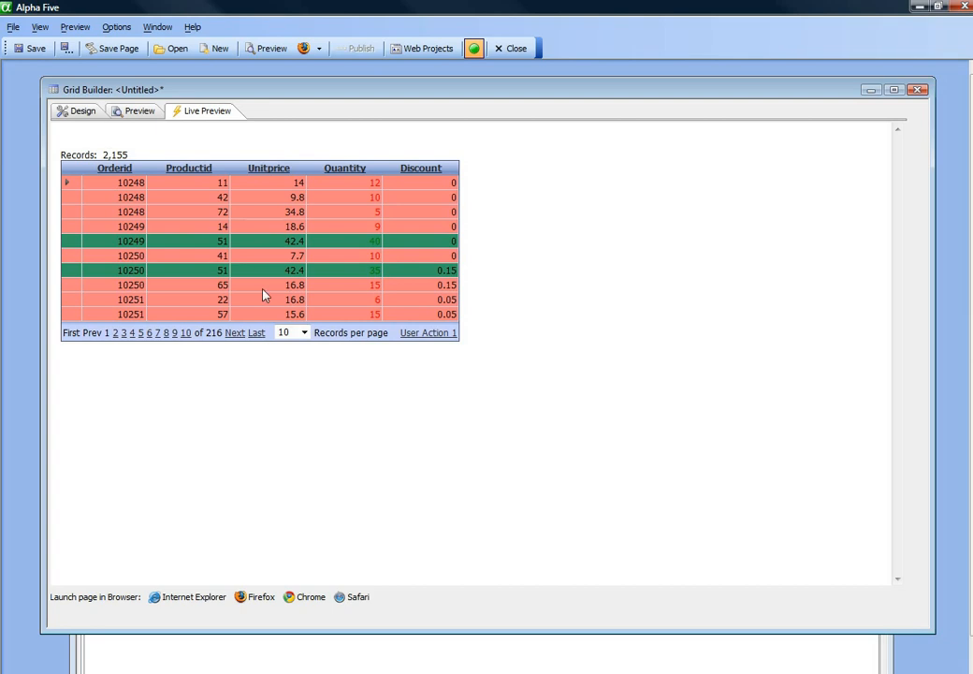
{"action": "left_click", "coordinate": [235, 333]}
{"action": "left_click", "coordinate": [235, 333]}
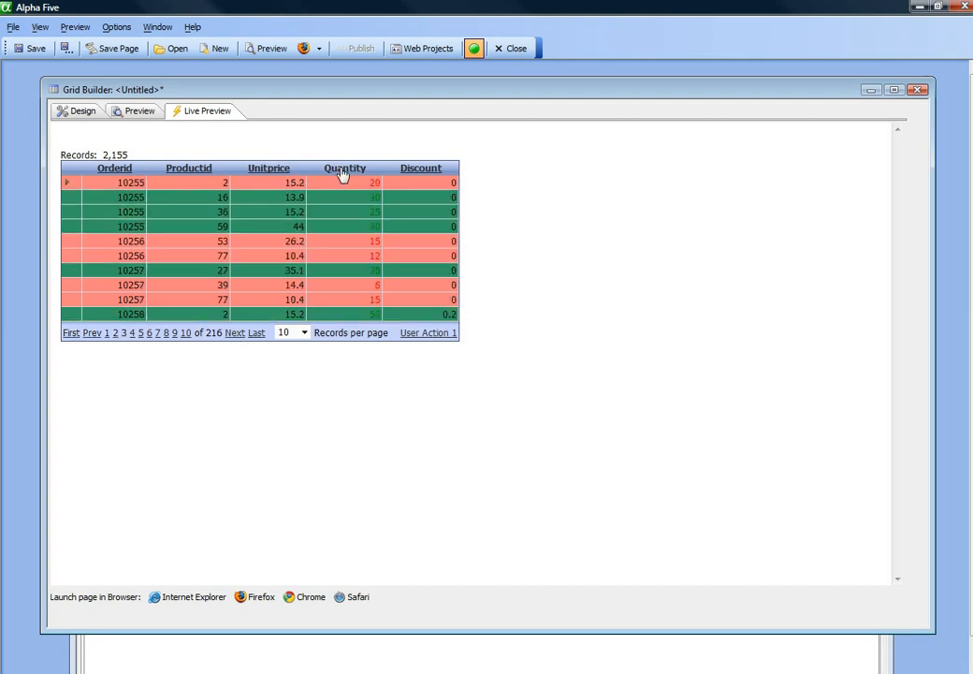